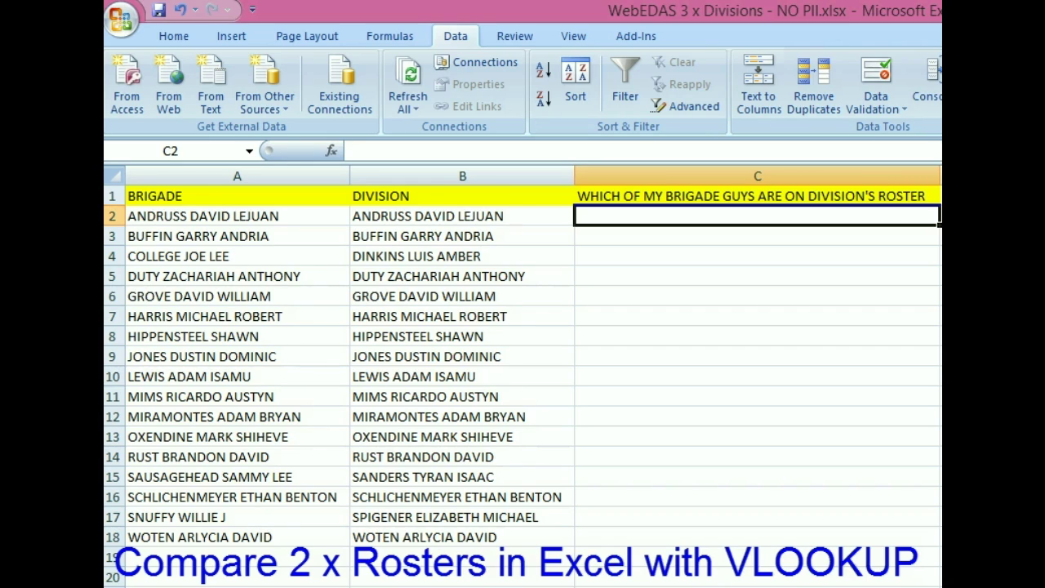
# Read the VLOOKUP description on the tutorial web page, then return to the roster workbook
pyautogui.click(735, 174)
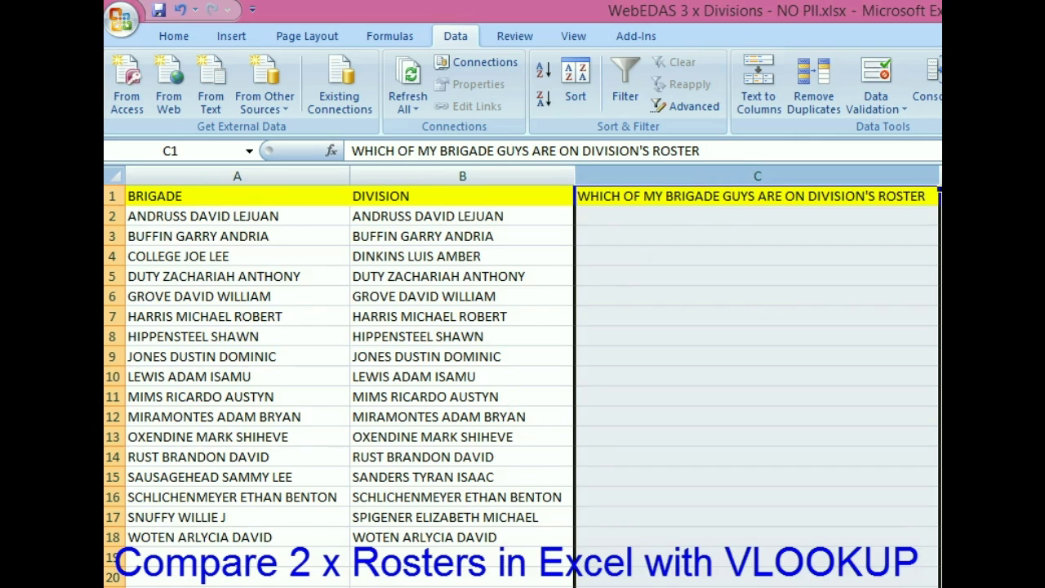
pyautogui.click(850, 583)
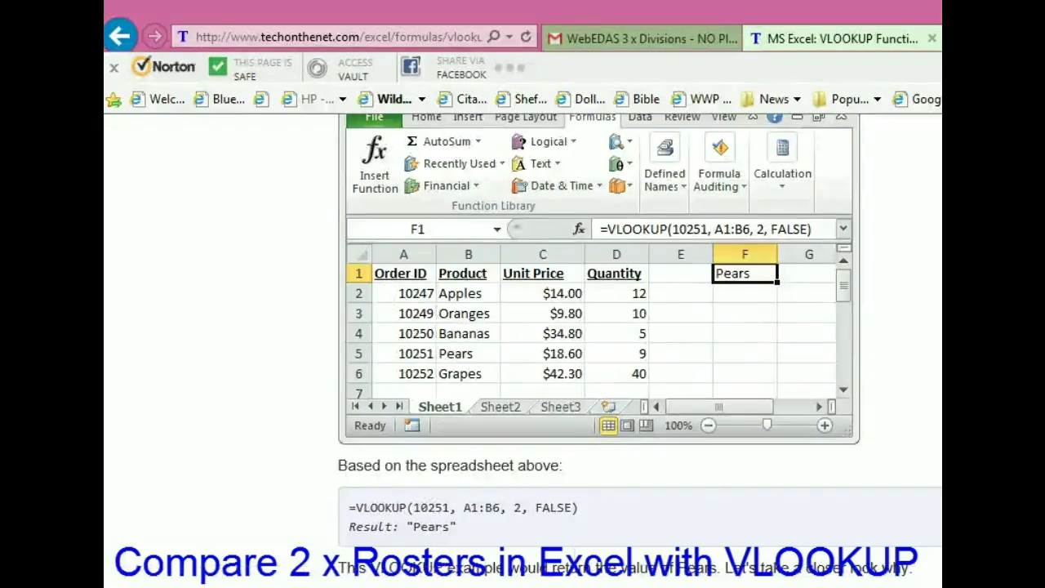
pyautogui.scroll(3, 592, 531)
pyautogui.scroll(10, 595, 549)
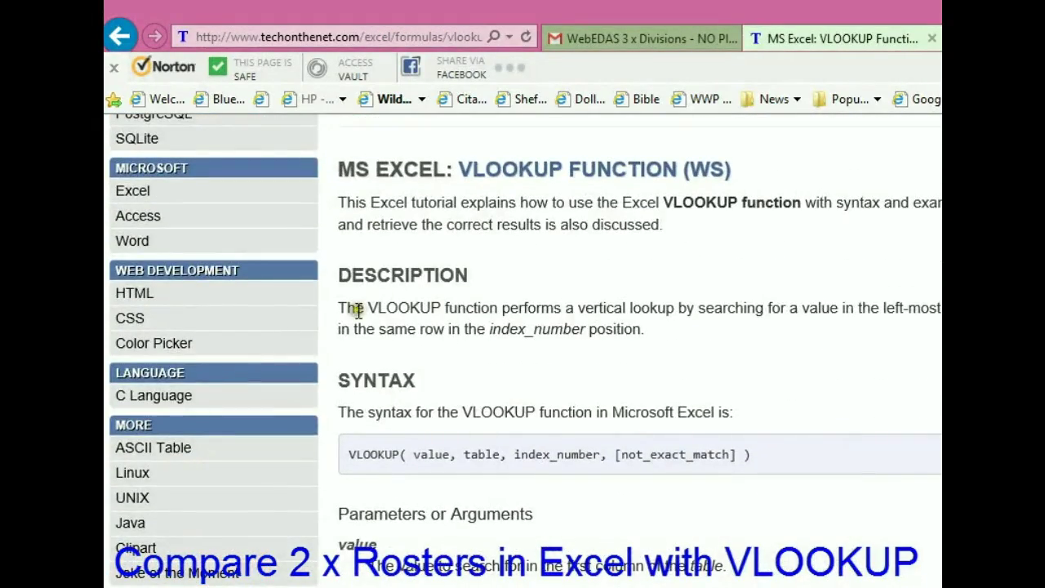
pyautogui.moveTo(340, 307); pyautogui.dragTo(663, 331)
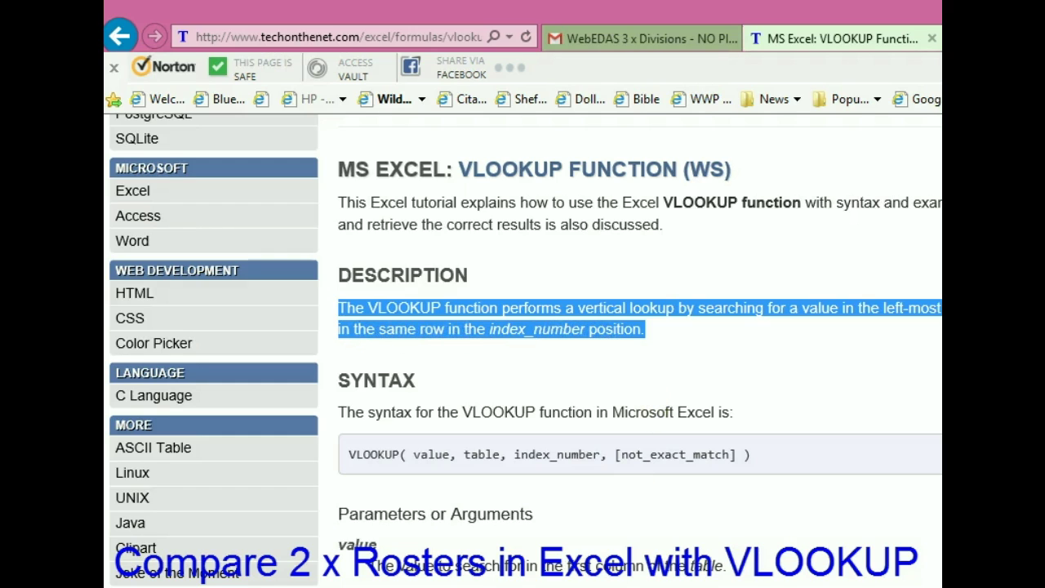
pyautogui.hotkey('alt', 'Tab')
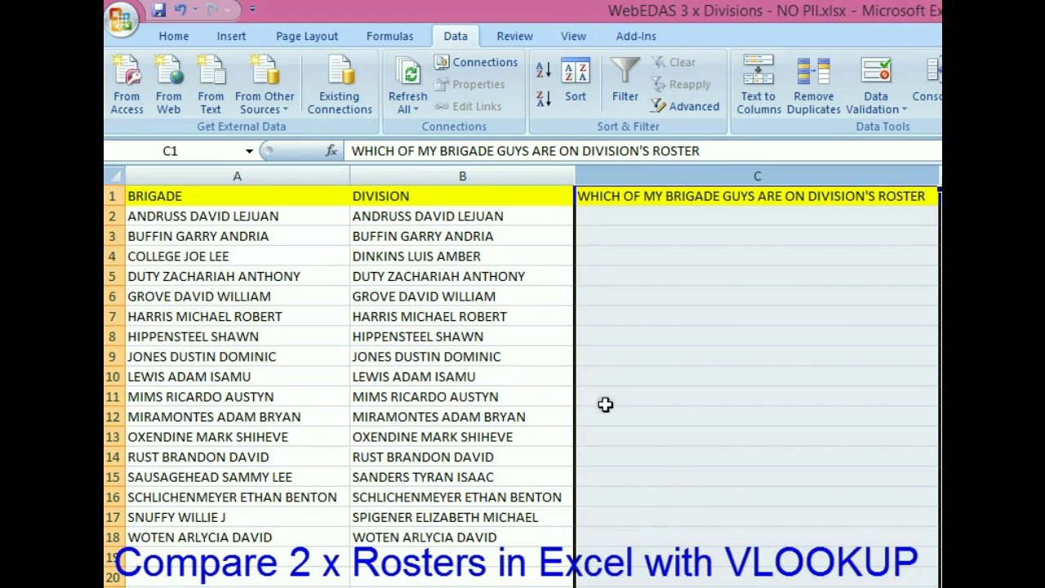
# Compare the BRIGADE and DIVISION columns by selecting each in turn
pyautogui.moveTo(282, 175); pyautogui.dragTo(401, 175)
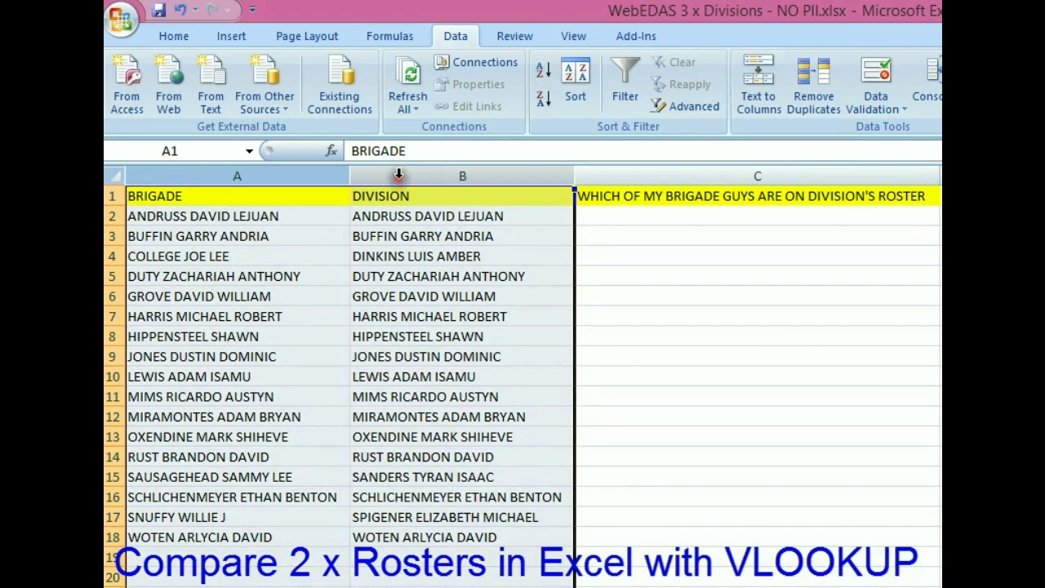
pyautogui.click(306, 171)
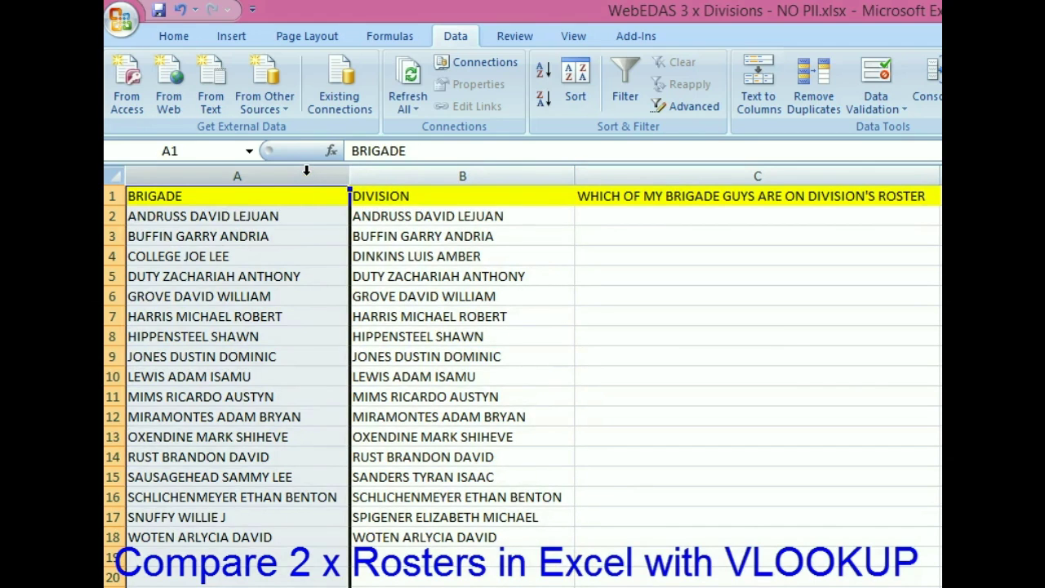
pyautogui.click(423, 173)
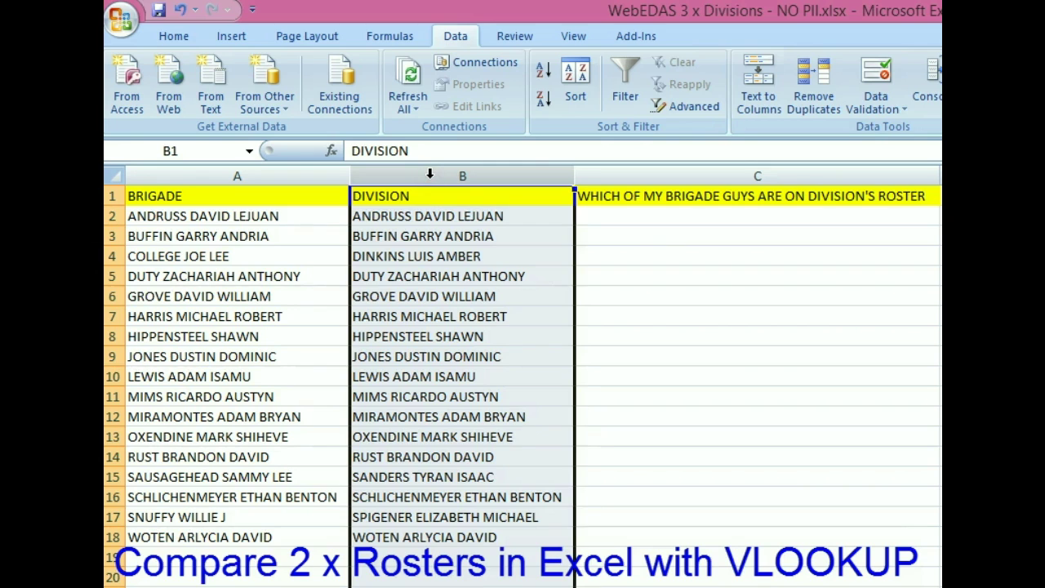
pyautogui.click(320, 174)
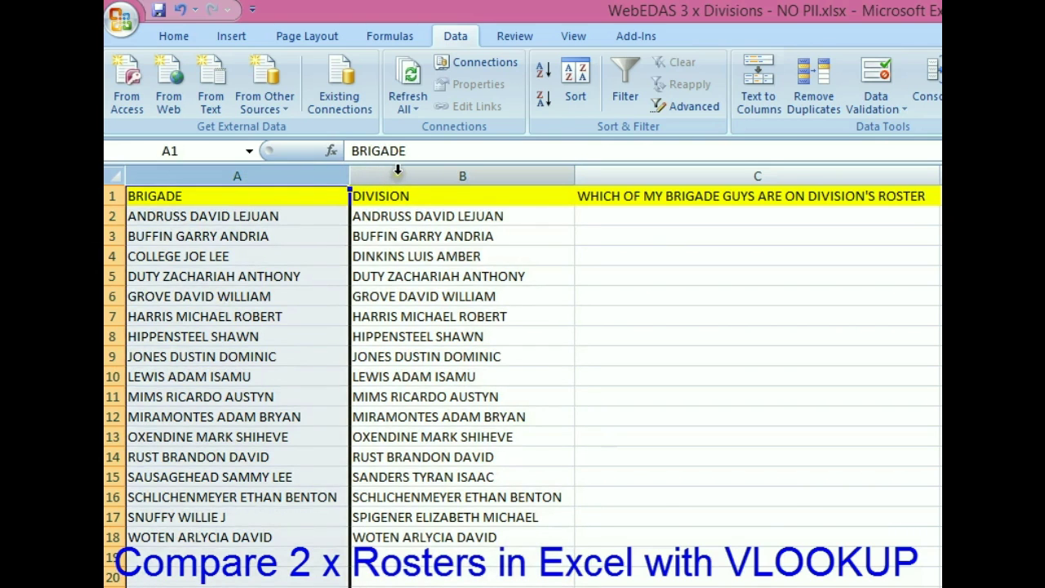
pyautogui.click(399, 171)
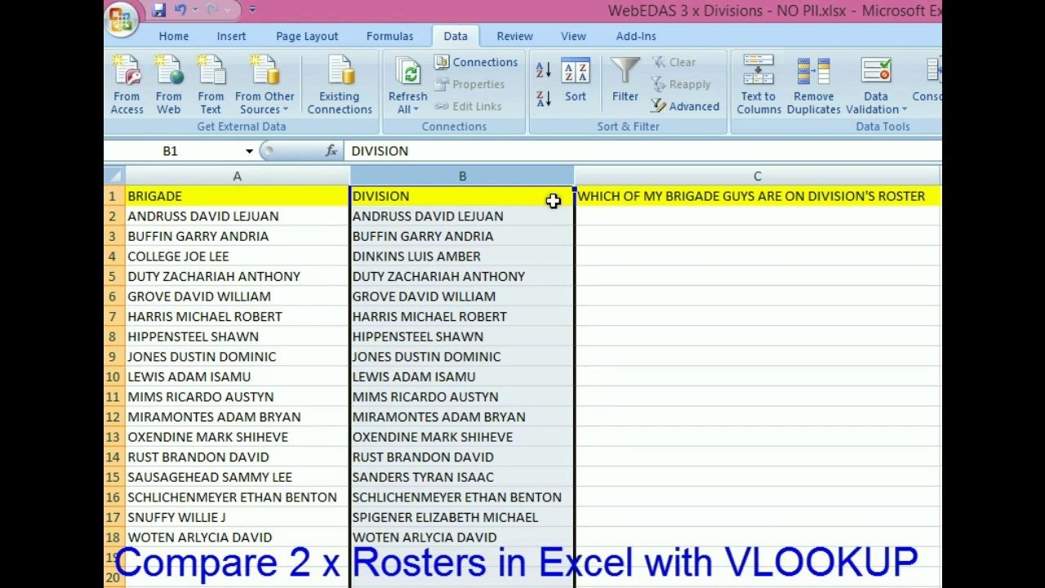
# Enter =VLOOKUP(A2,B:B,1,FALSE) in C2 to look up A2 in the DIVISION column
pyautogui.click(609, 214)
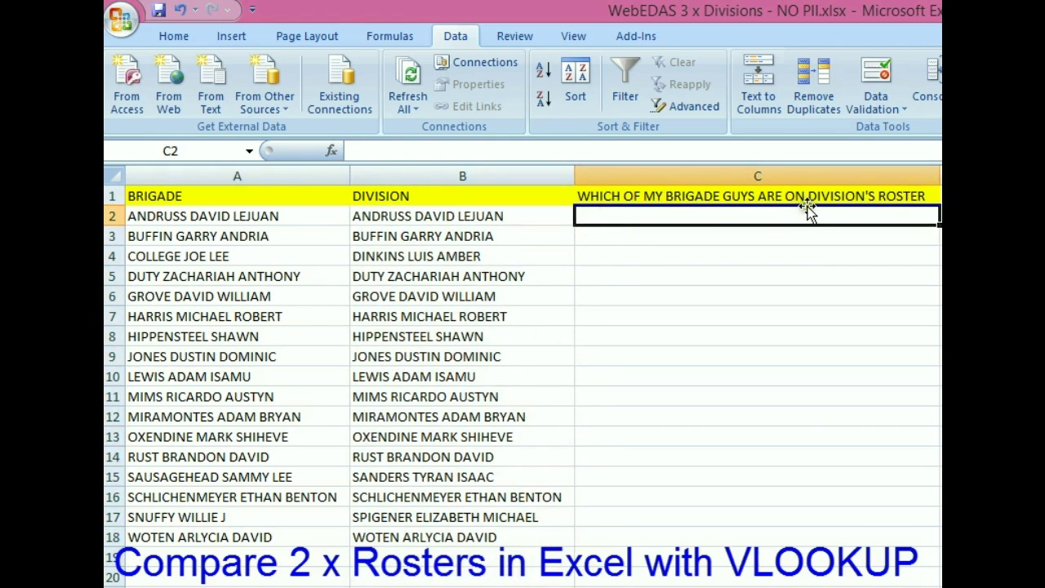
pyautogui.write('=')
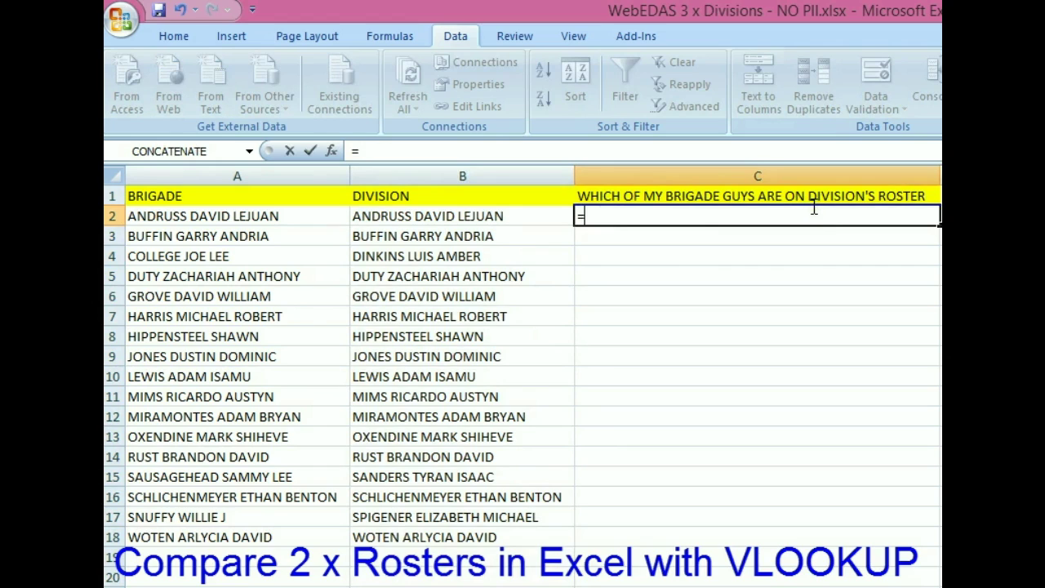
pyautogui.write('VLOOKUP')
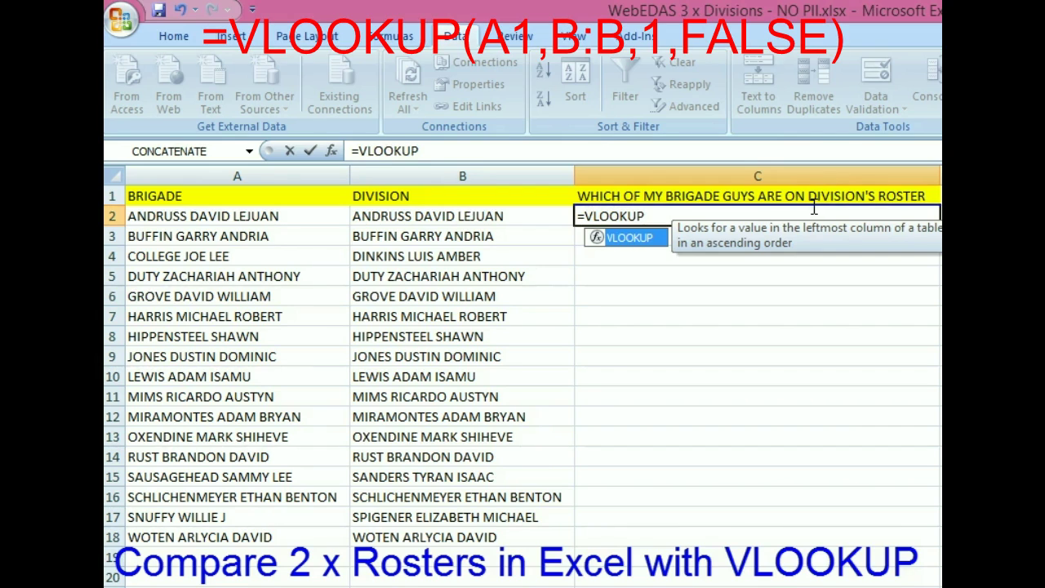
pyautogui.write('(')
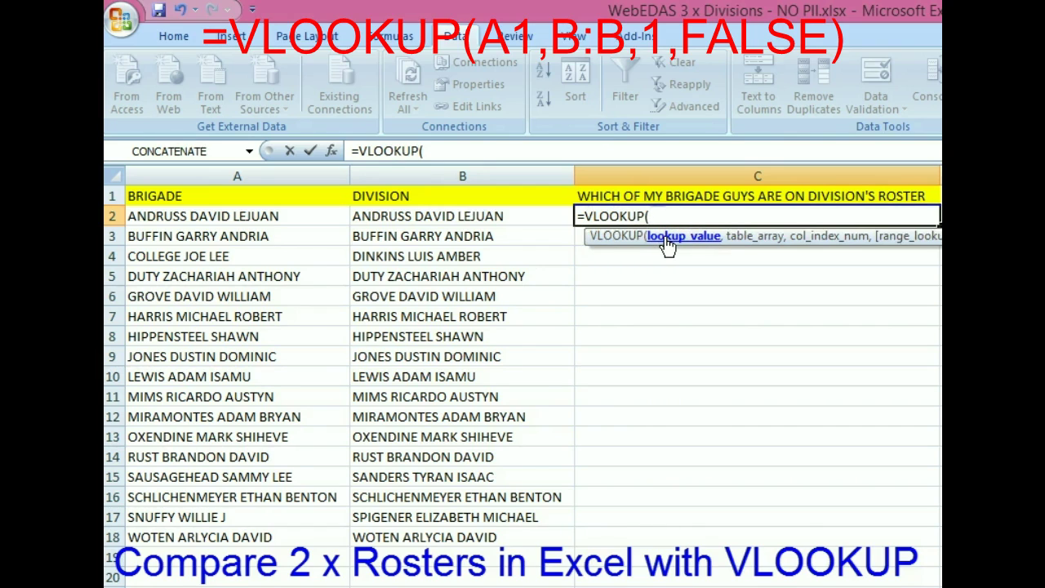
pyautogui.click(230, 215)
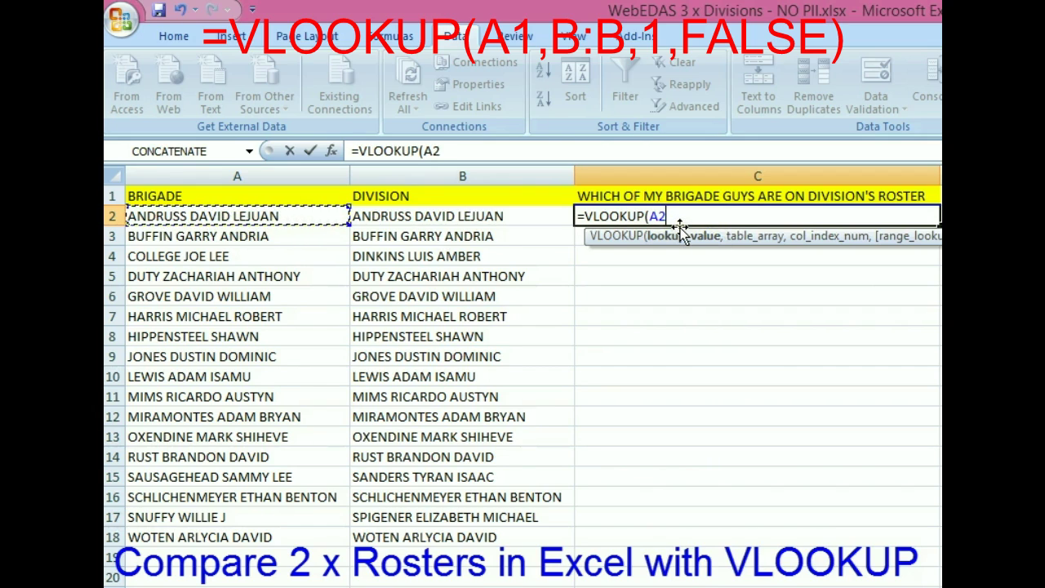
pyautogui.write(',')
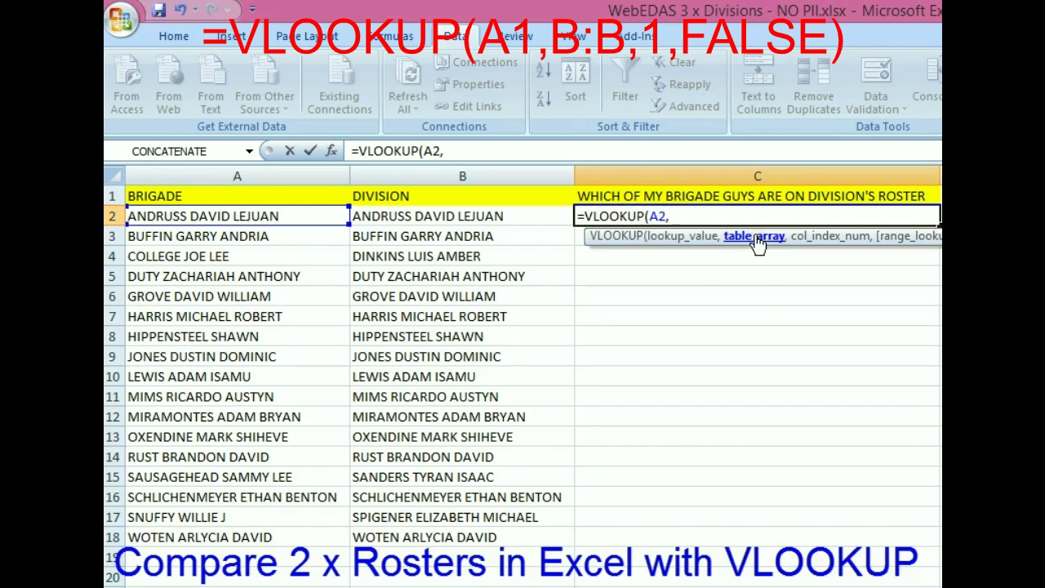
pyautogui.click(474, 175)
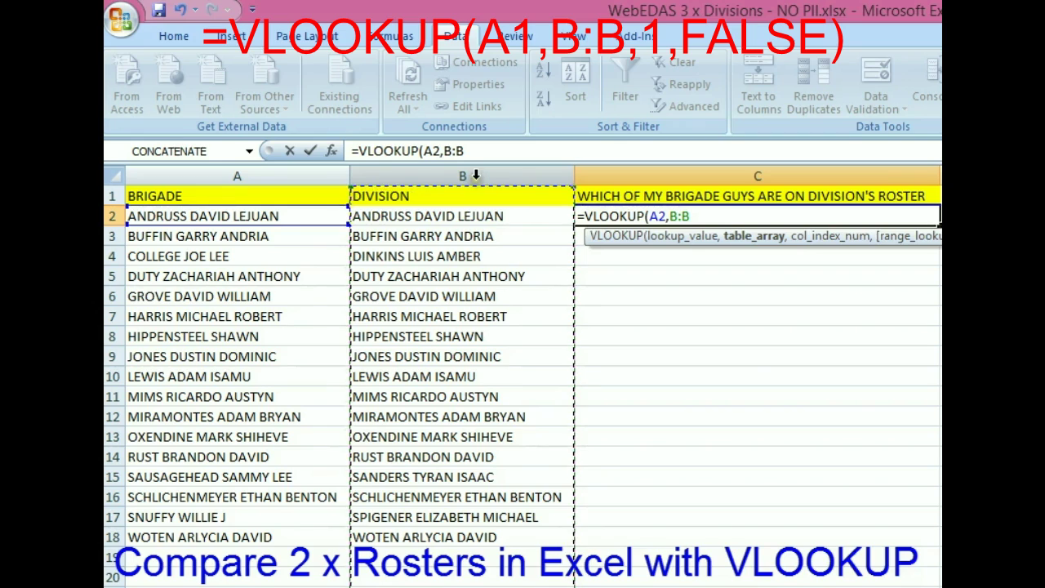
pyautogui.write(',')
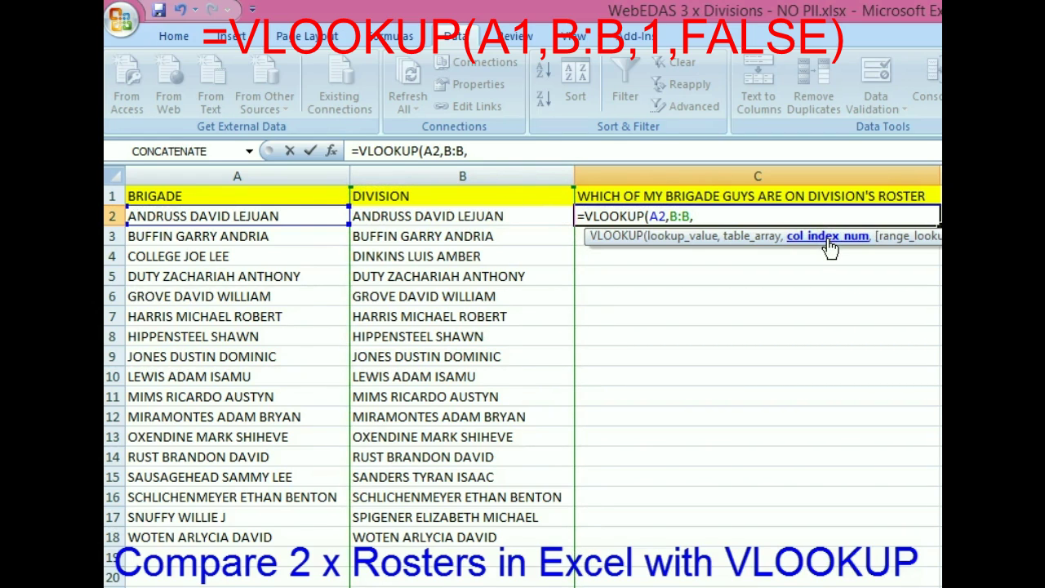
pyautogui.write('1')
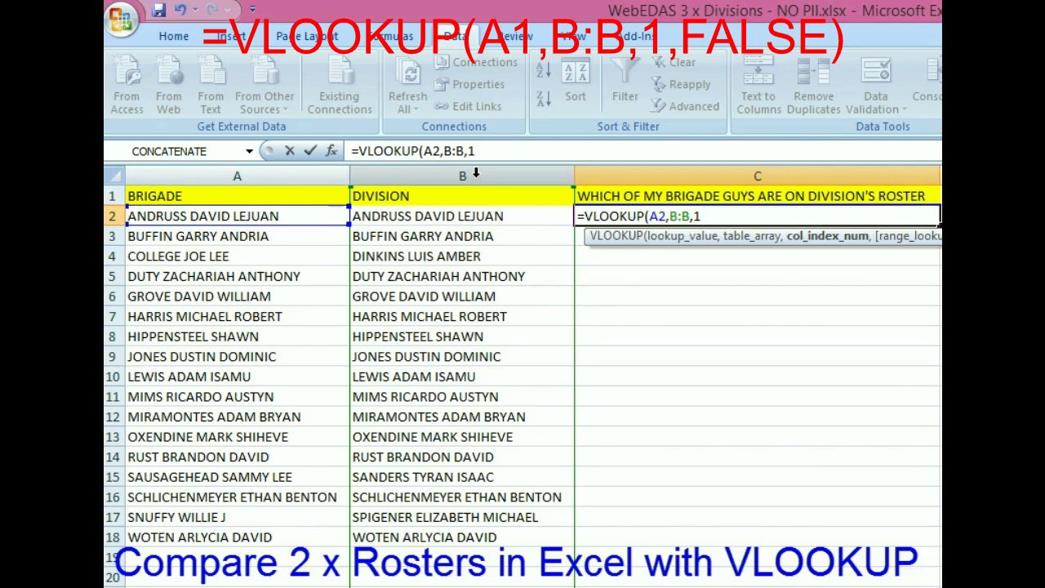
pyautogui.click(482, 152)
pyautogui.write(',')
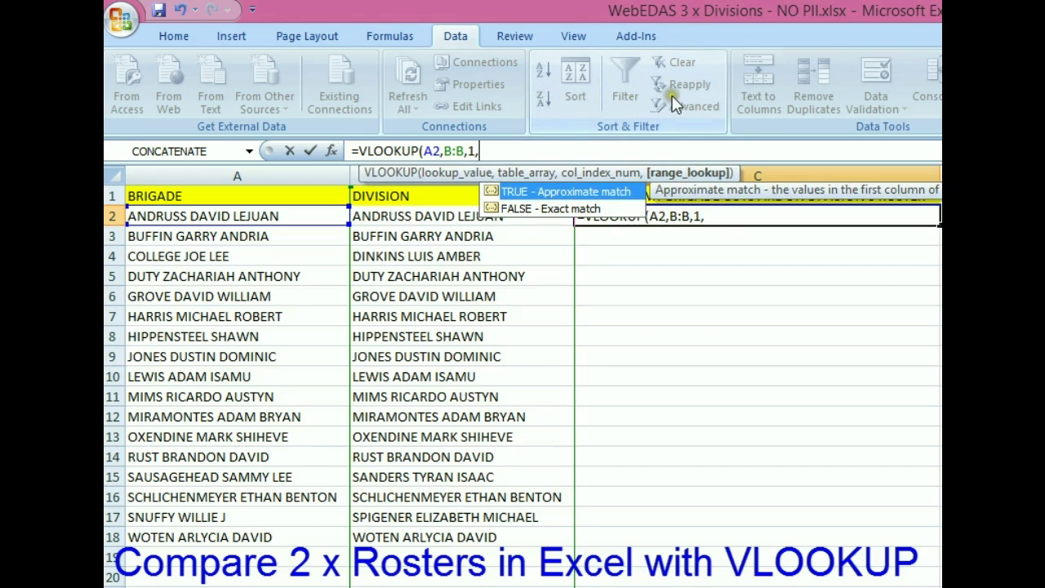
pyautogui.write('FALSE')
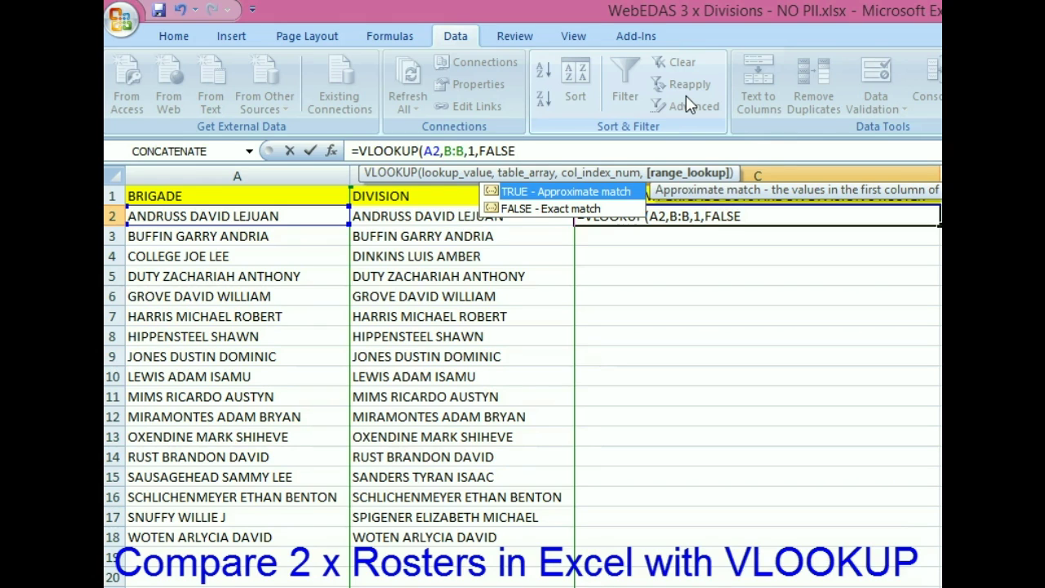
pyautogui.write(')')
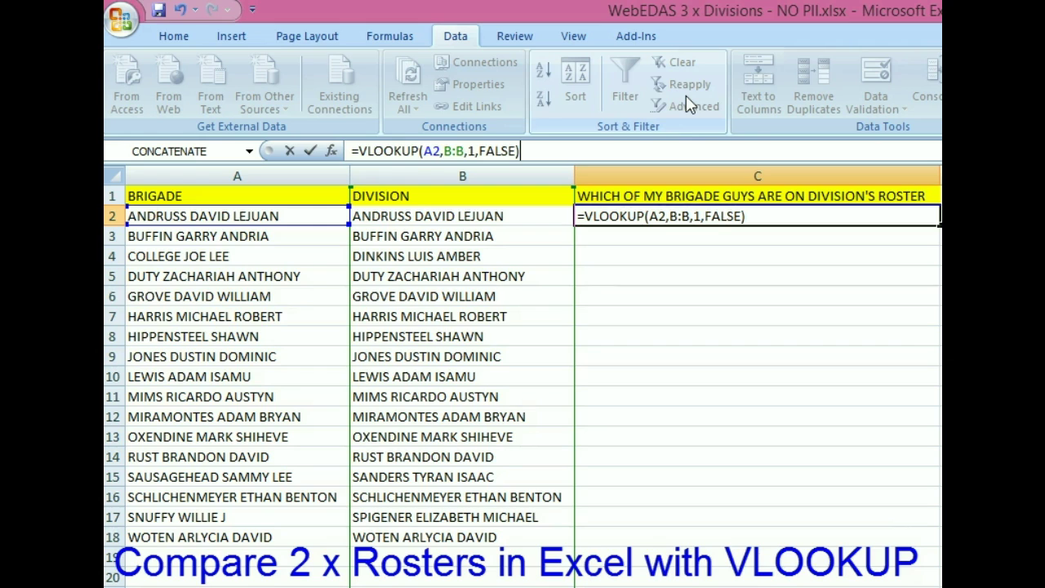
pyautogui.press('Return')
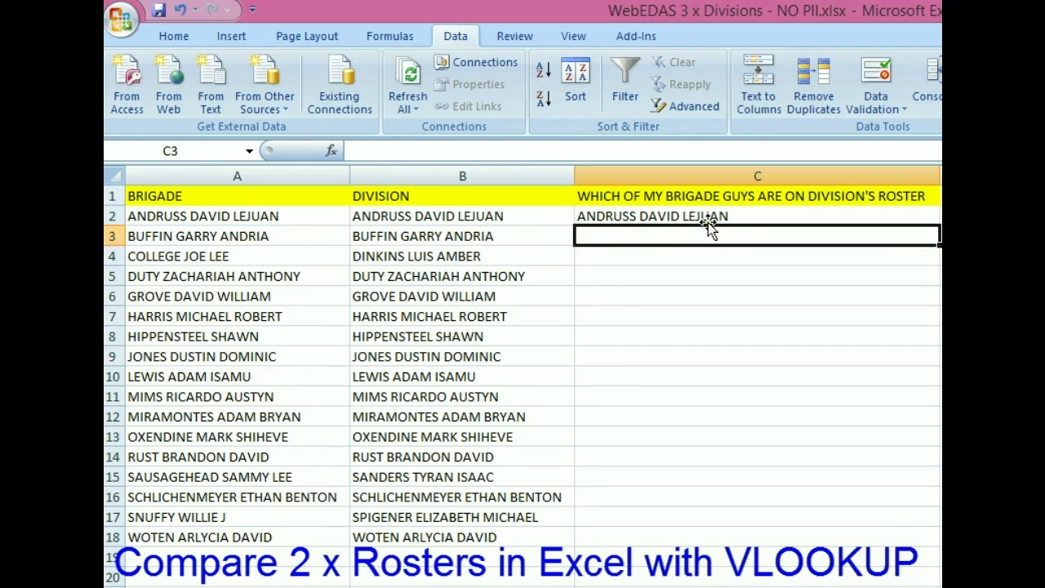
pyautogui.click(292, 231)
pyautogui.click(343, 217)
pyautogui.click(424, 216)
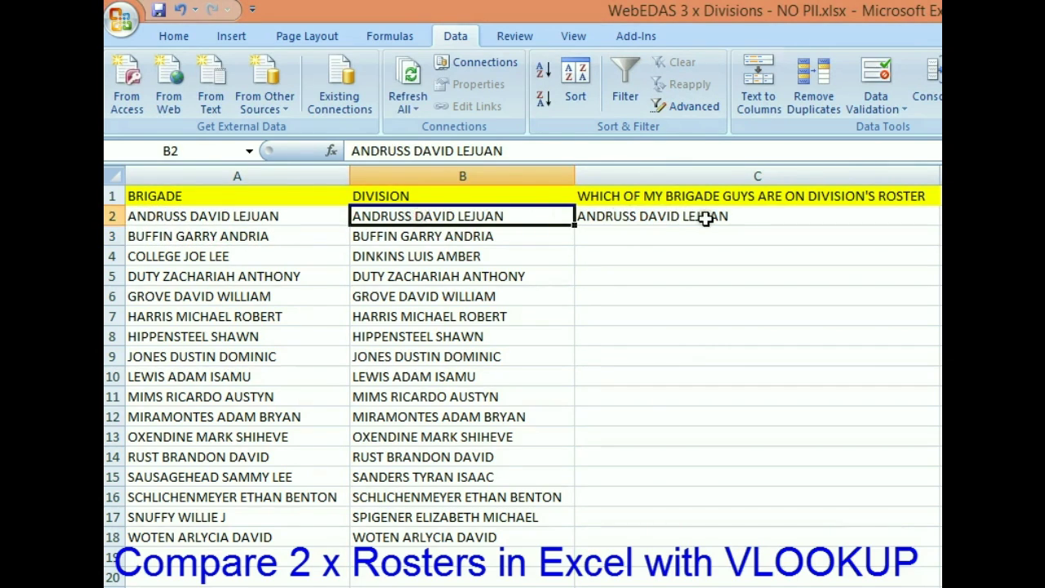
pyautogui.click(855, 215)
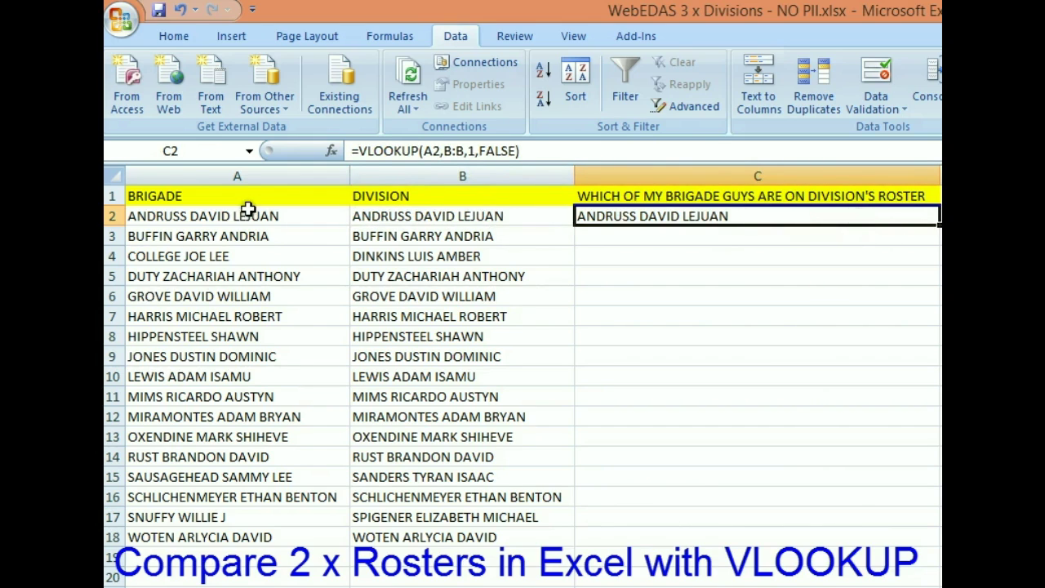
pyautogui.click(433, 211)
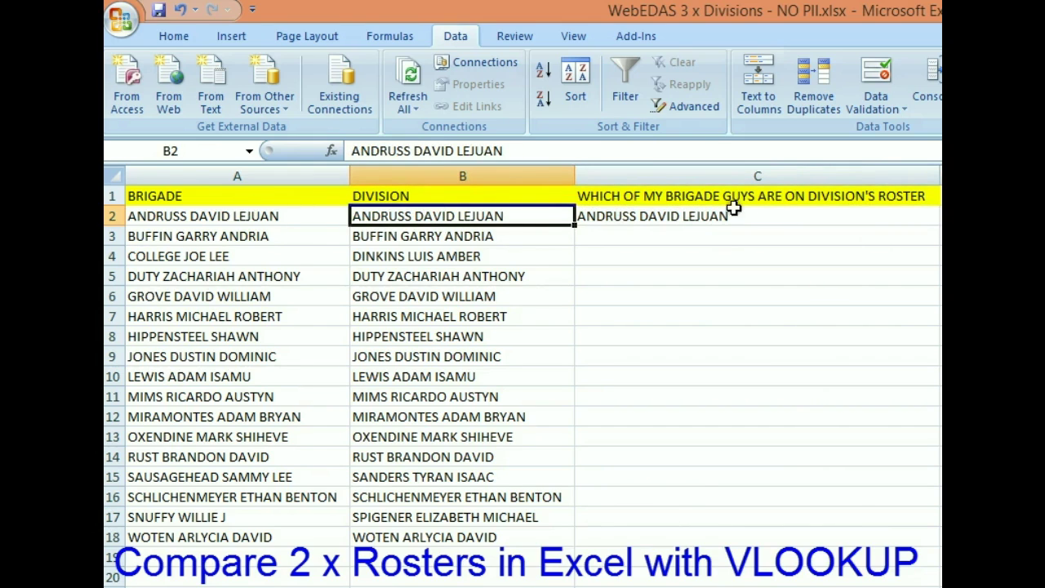
pyautogui.click(859, 211)
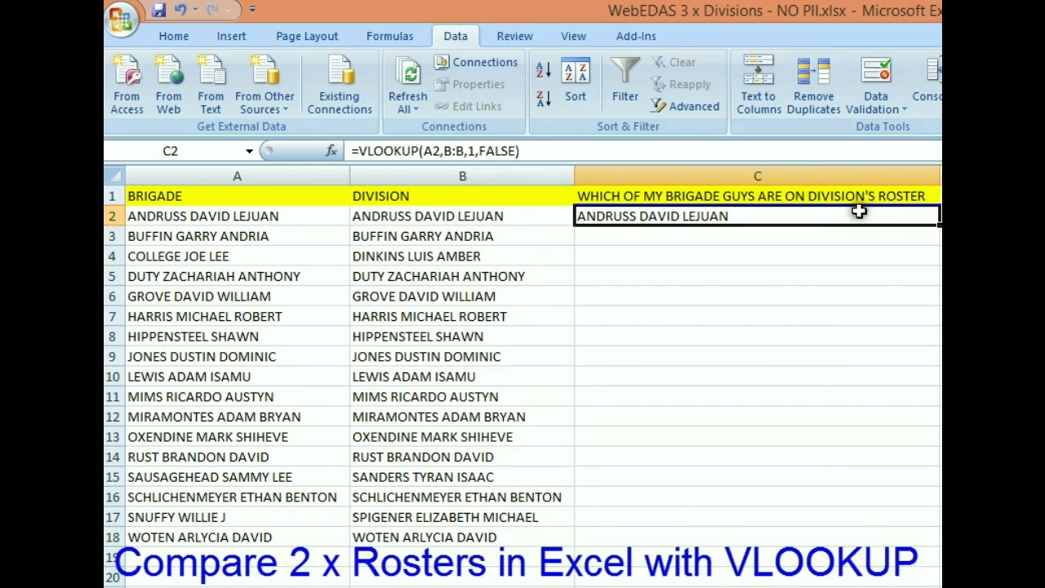
pyautogui.doubleClick(937, 226)
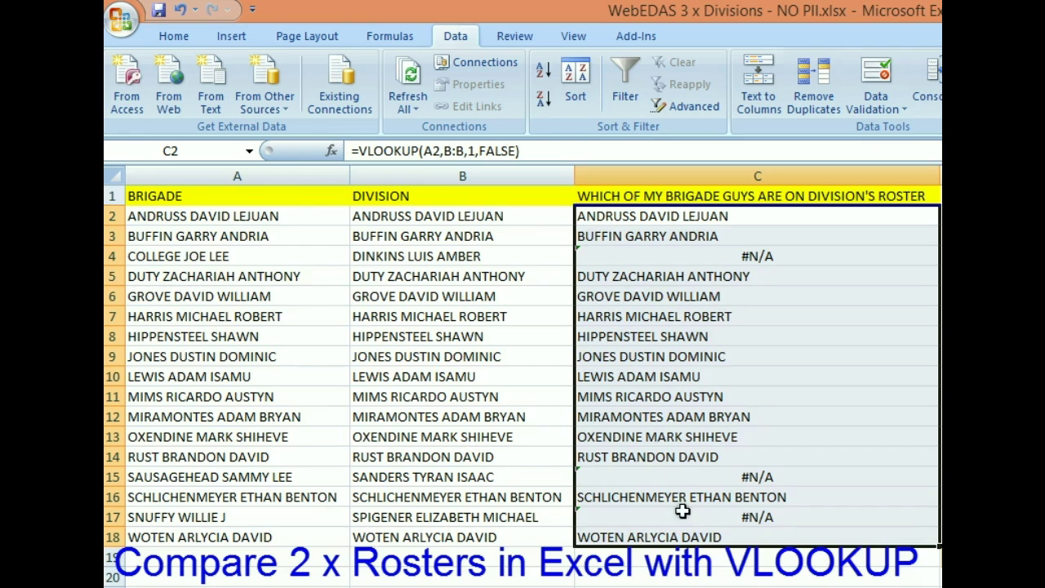
pyautogui.click(758, 256)
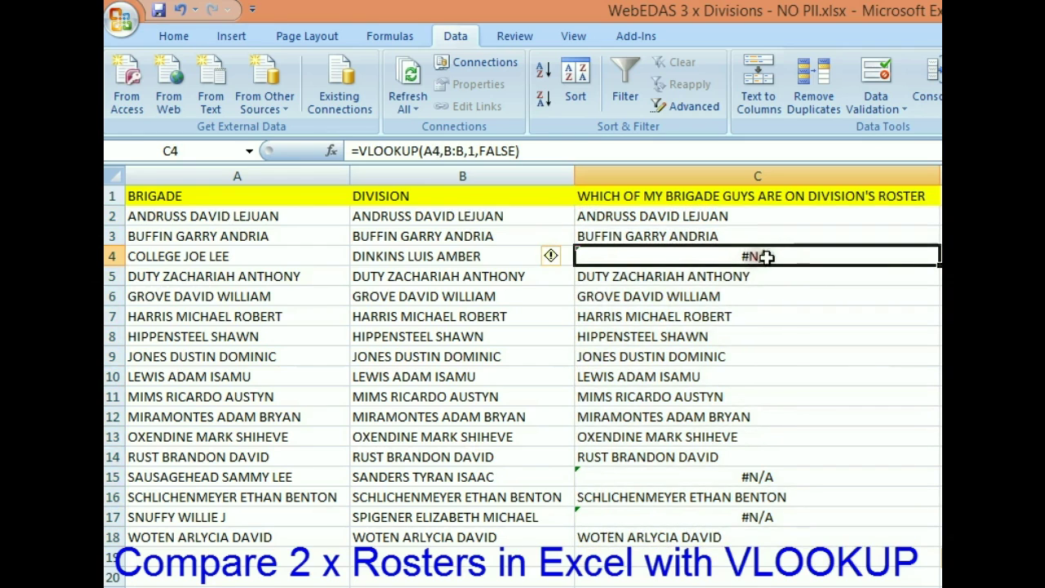
pyautogui.click(790, 476)
pyautogui.click(791, 521)
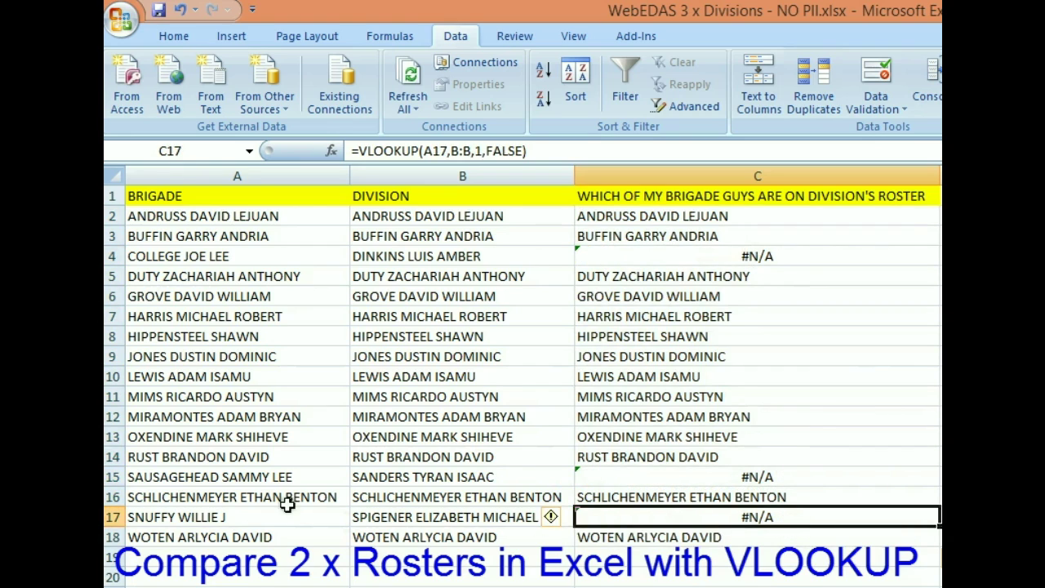
pyautogui.click(221, 480)
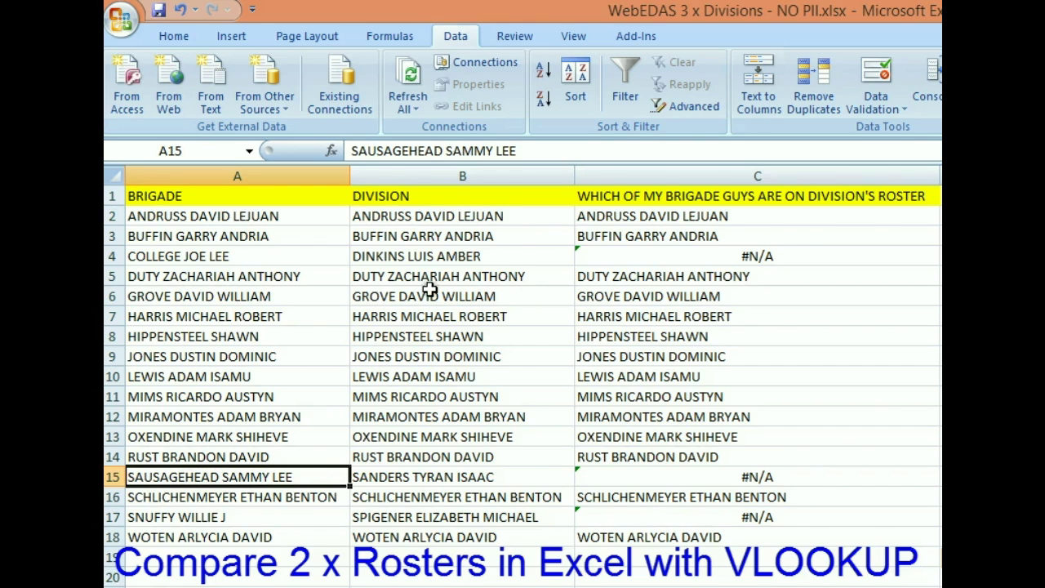
pyautogui.click(432, 177)
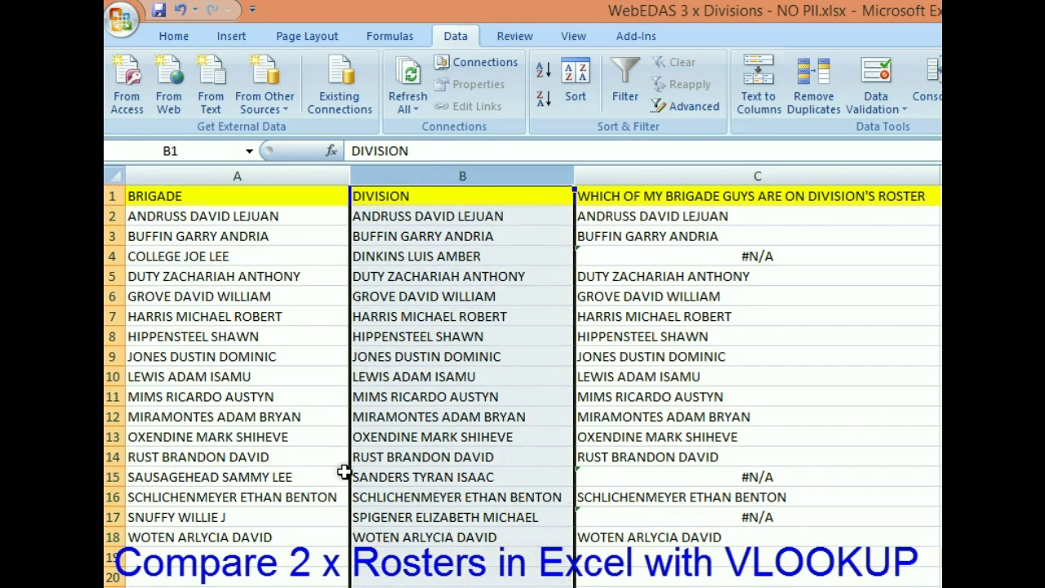
pyautogui.click(249, 475)
pyautogui.click(210, 256)
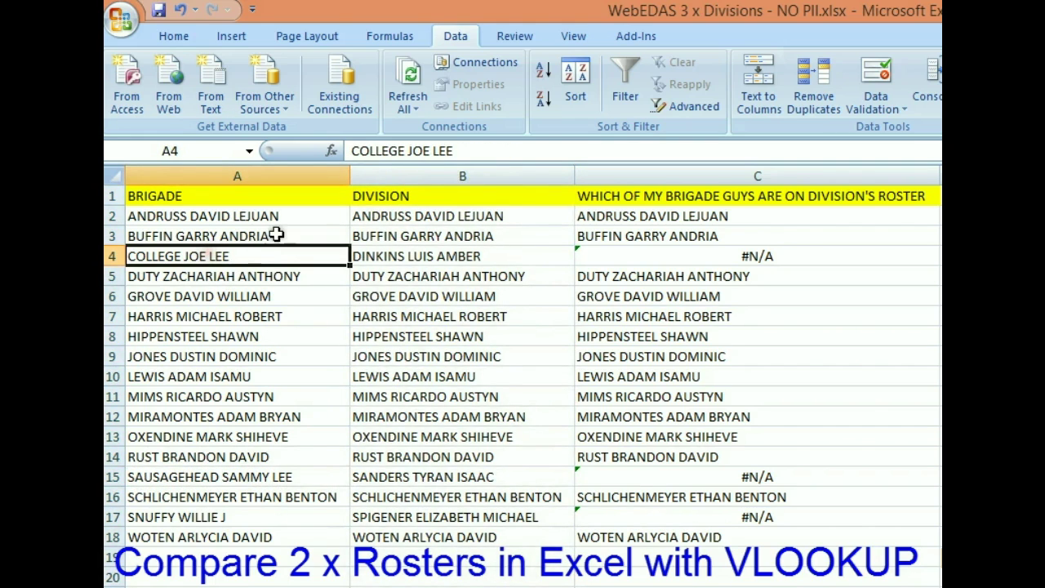
pyautogui.click(410, 176)
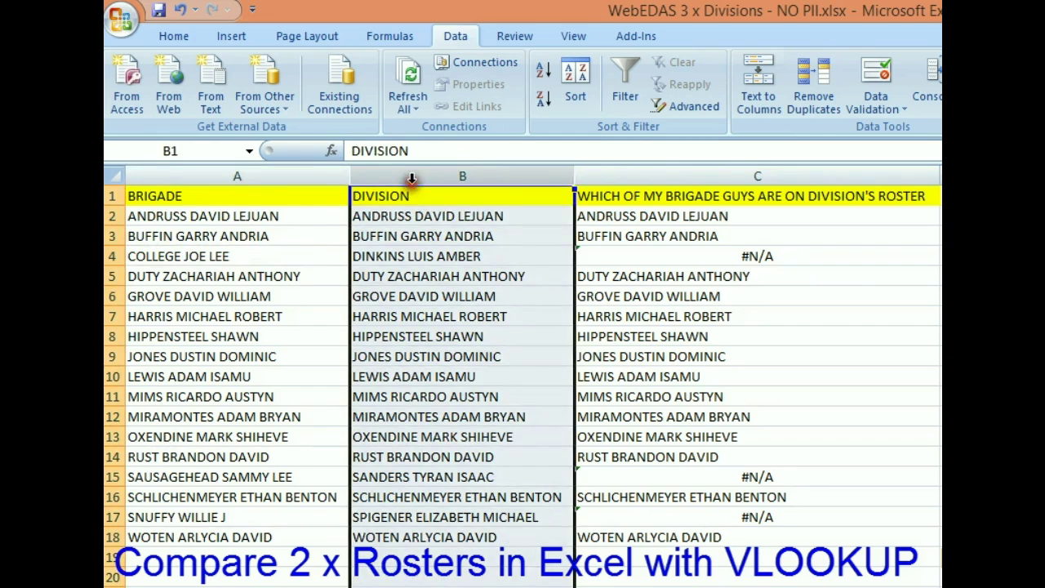
pyautogui.click(242, 518)
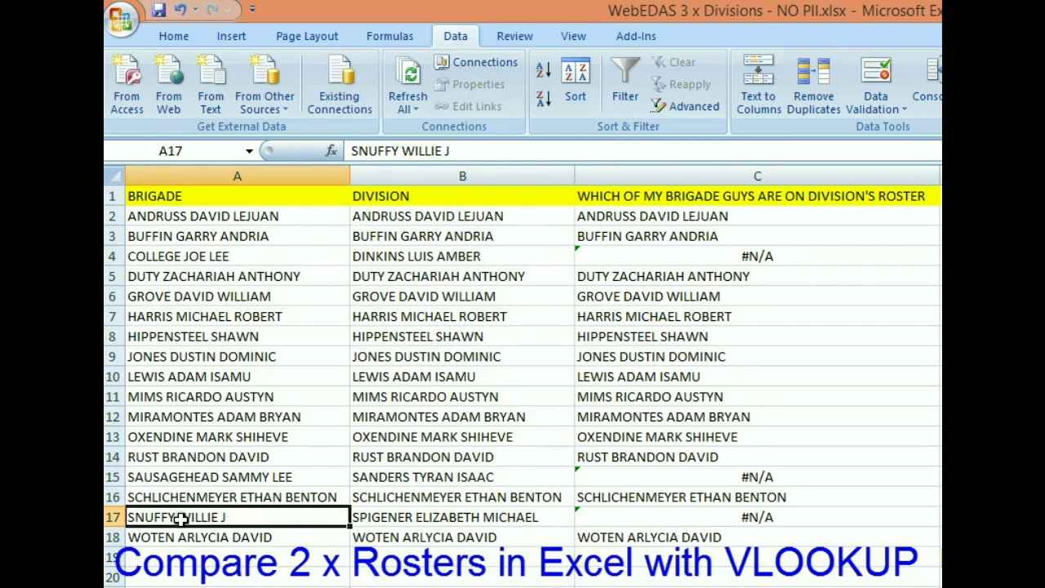
pyautogui.click(478, 176)
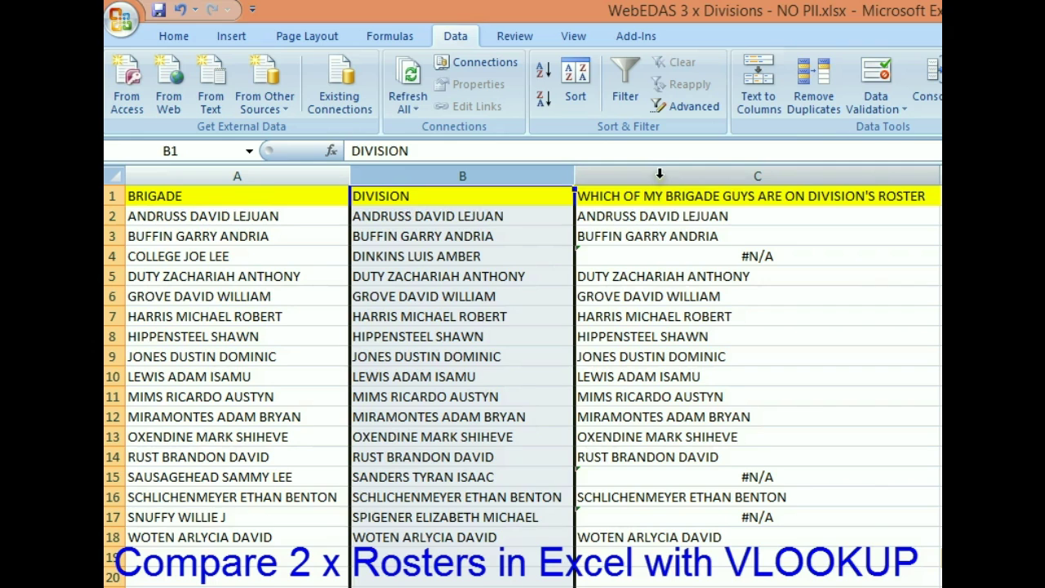
pyautogui.click(758, 255)
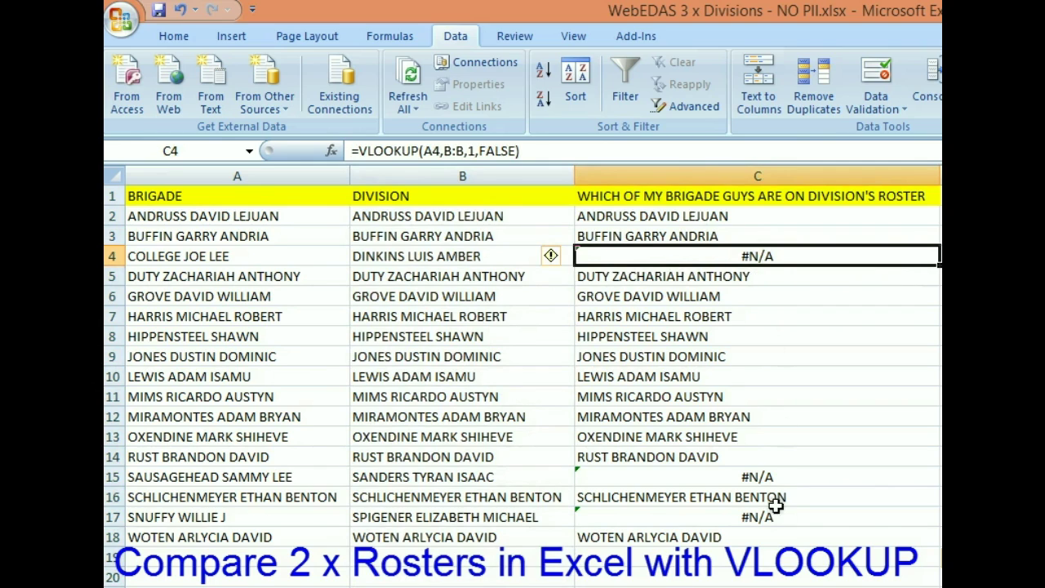
# Wrap the C4 lookup as =IF(ISNA(VLOOKUP(A4,B:B,1,FALSE)),"NO","YES")
pyautogui.click(356, 151)
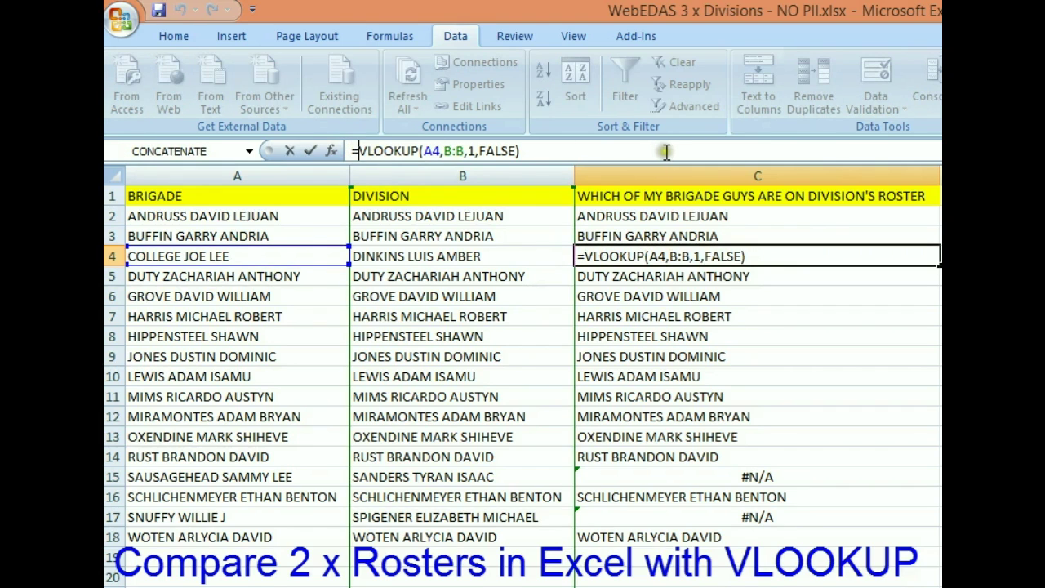
pyautogui.write('IF(')
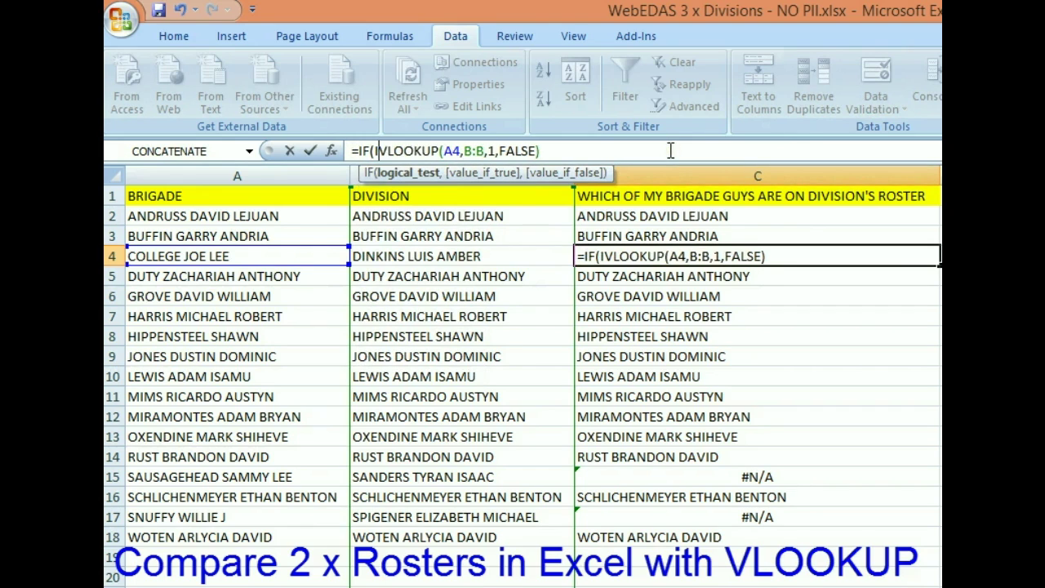
pyautogui.write('ISNA')
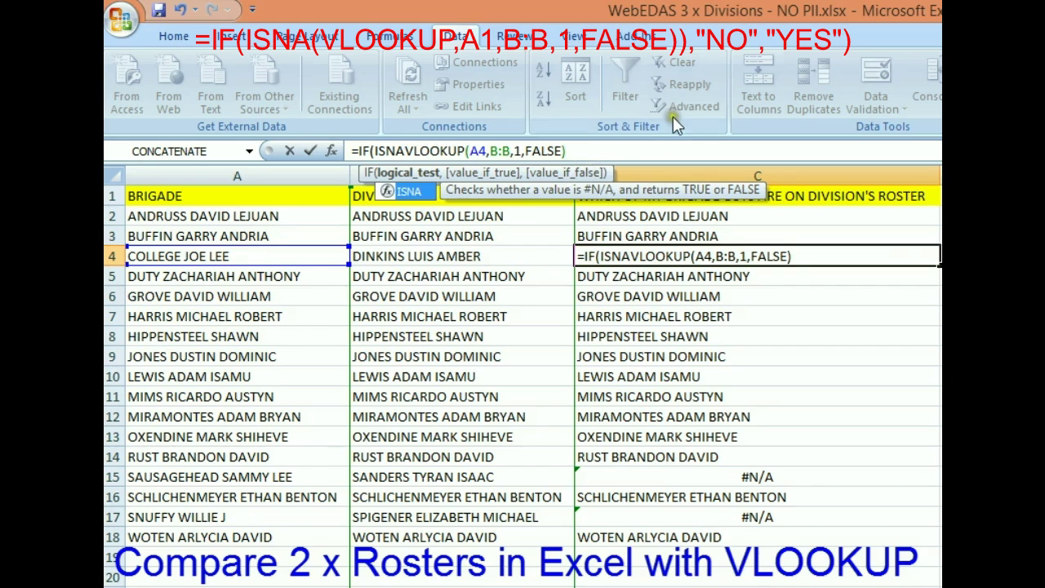
pyautogui.write('(')
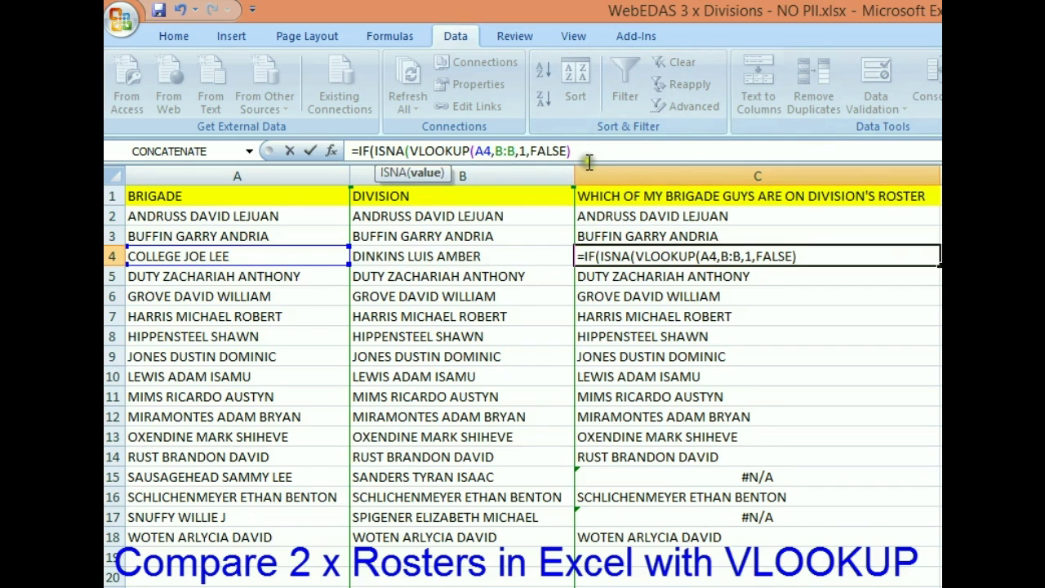
pyautogui.write('),')
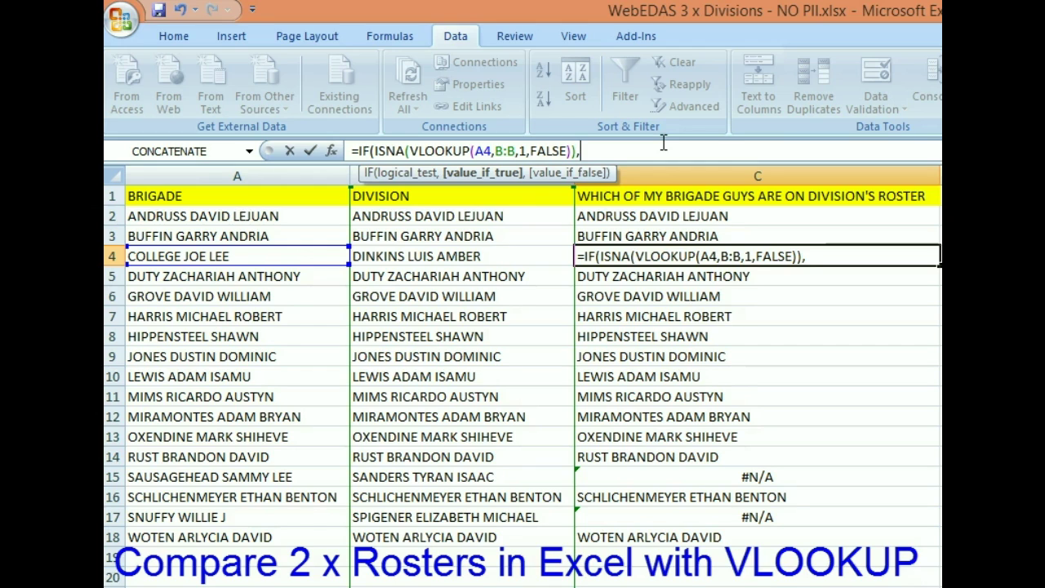
pyautogui.write('"NO","YES"')
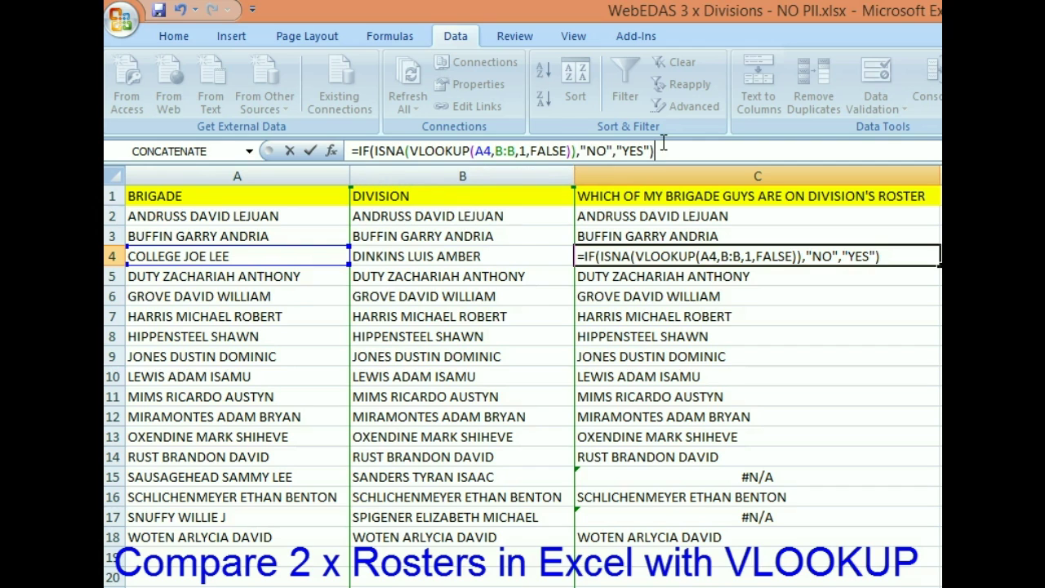
pyautogui.write(')')
pyautogui.press('Return')
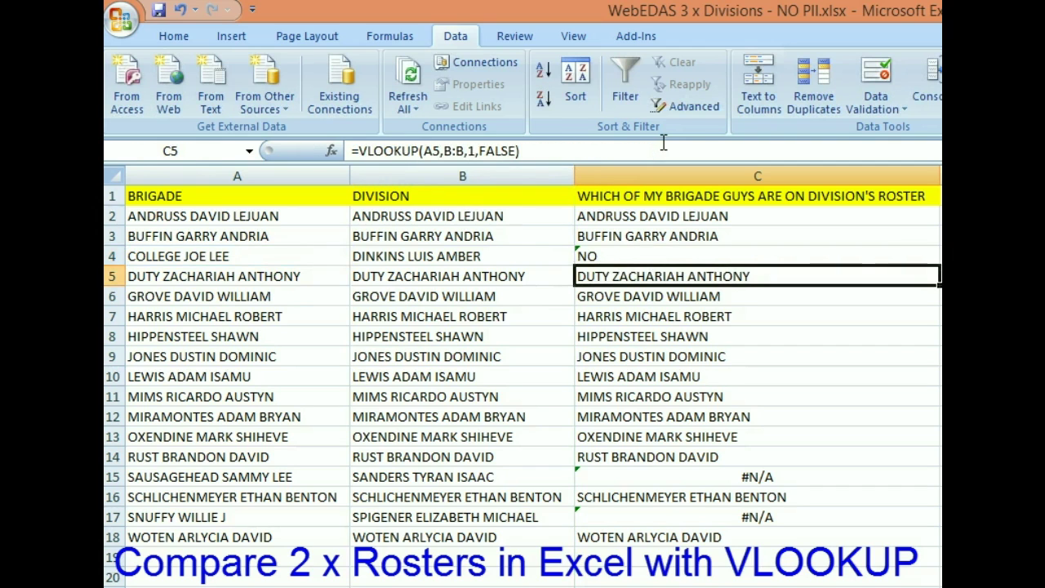
# Fill the C4 IF/ISNA formula up to C2 and down to C18
pyautogui.click(856, 251)
pyautogui.moveTo(939, 266); pyautogui.dragTo(933, 210)
pyautogui.moveTo(939, 266); pyautogui.dragTo(937, 546)
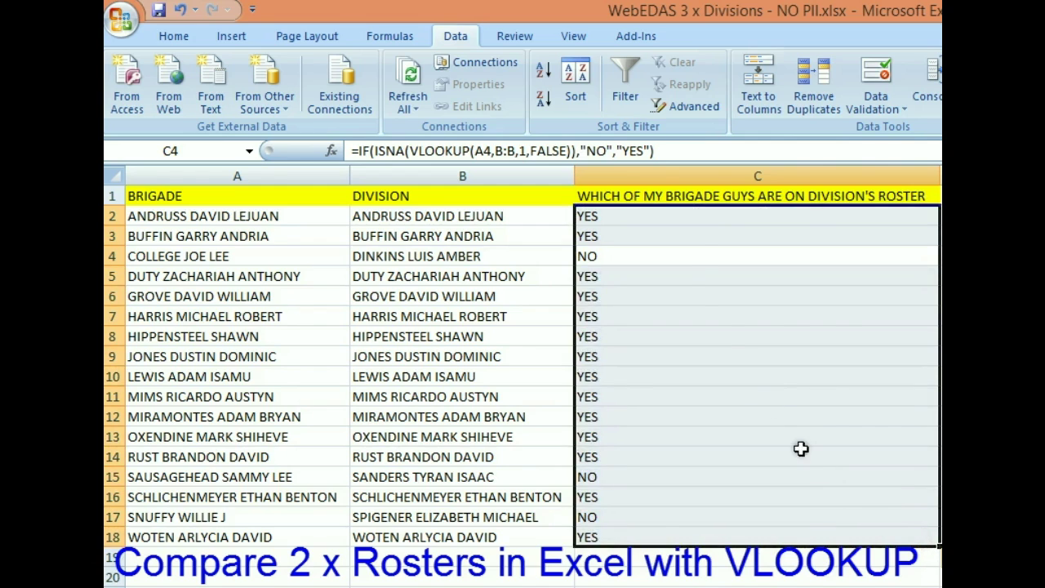
pyautogui.click(677, 242)
pyautogui.click(645, 262)
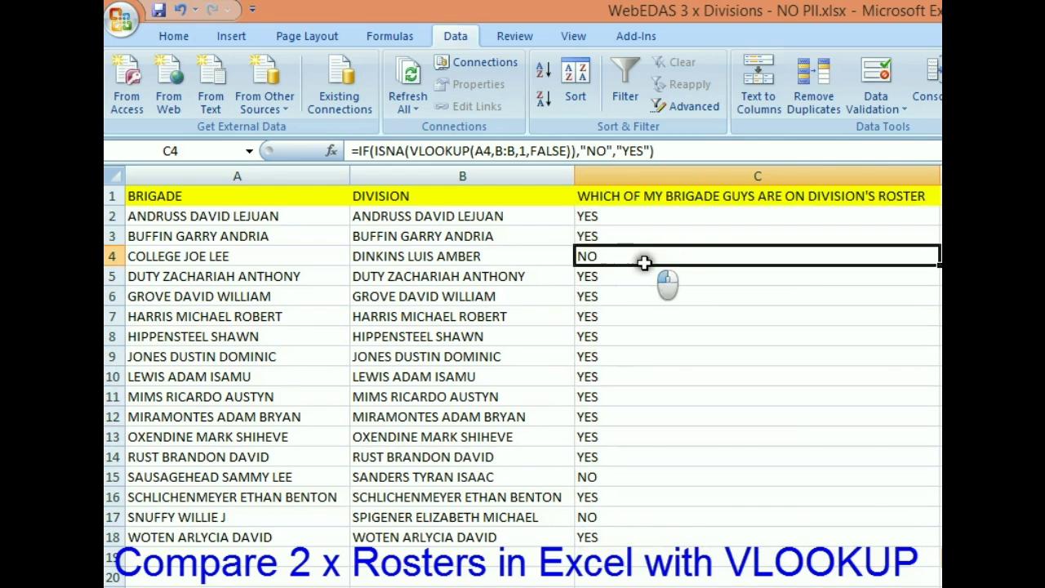
# Give the NO cells C4, C15 and C17 a yellow fill
pyautogui.click(177, 36)
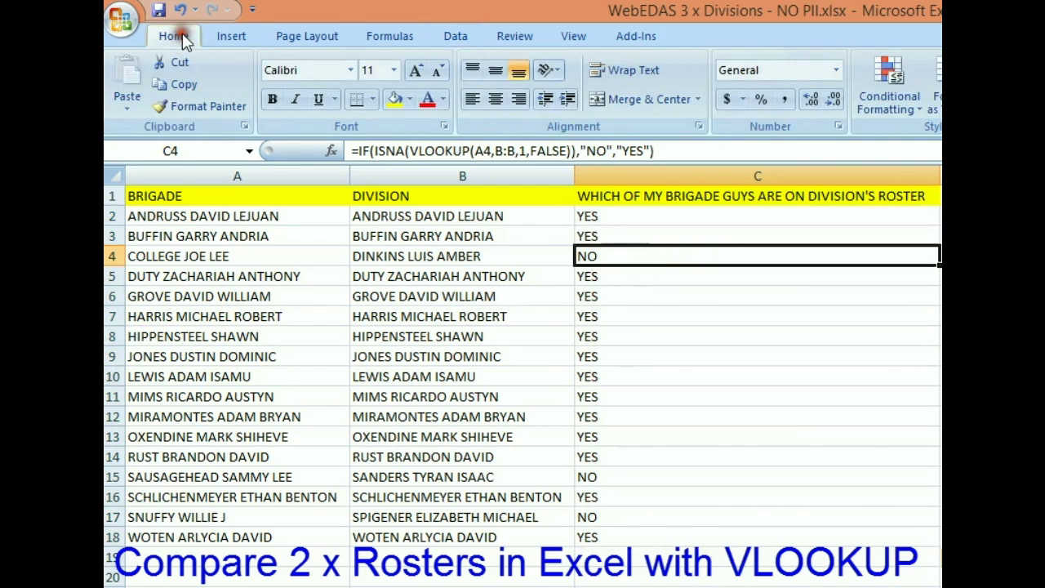
pyautogui.click(393, 99)
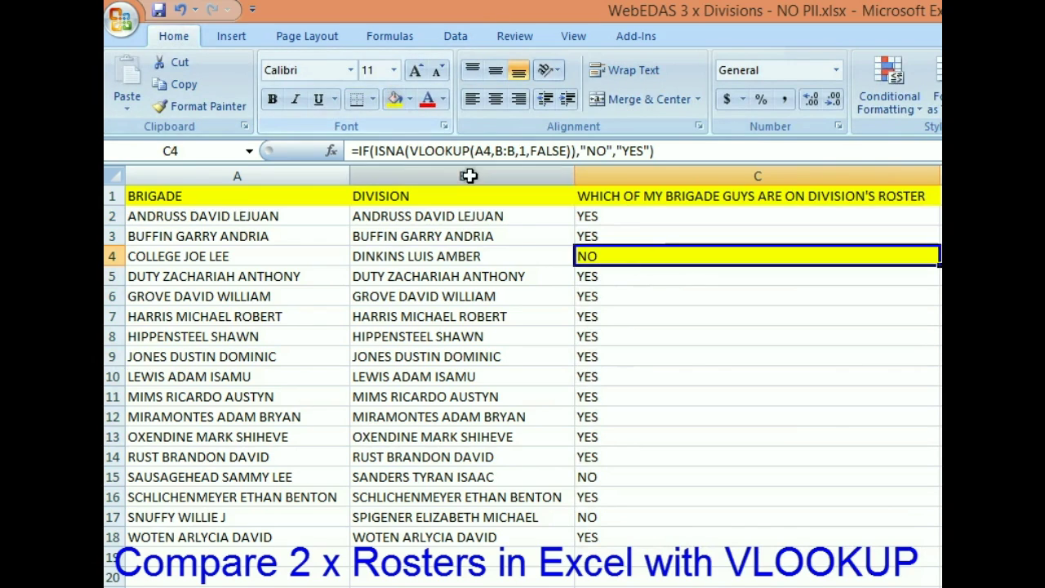
pyautogui.click(221, 259)
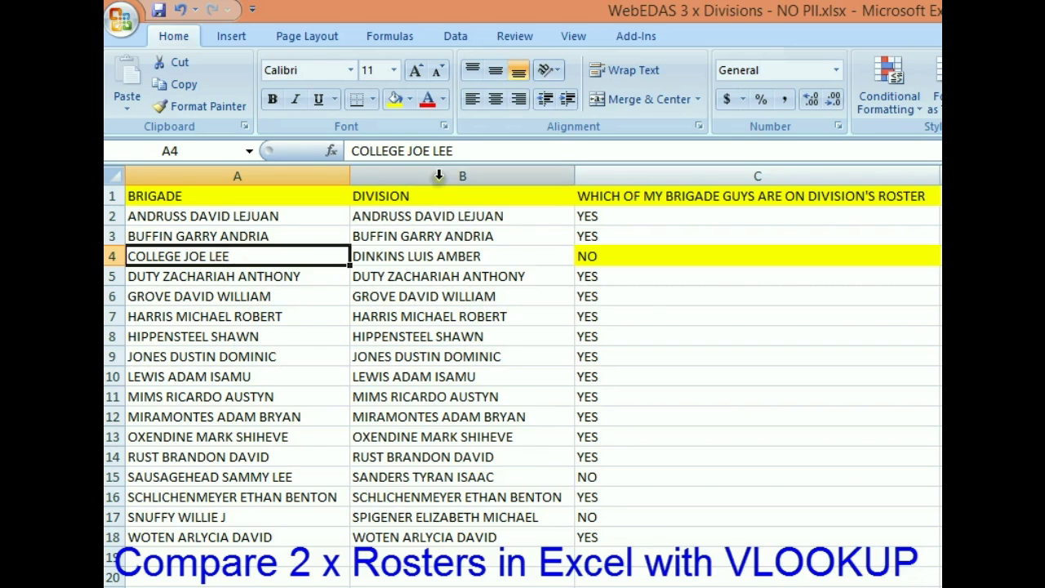
pyautogui.click(606, 481)
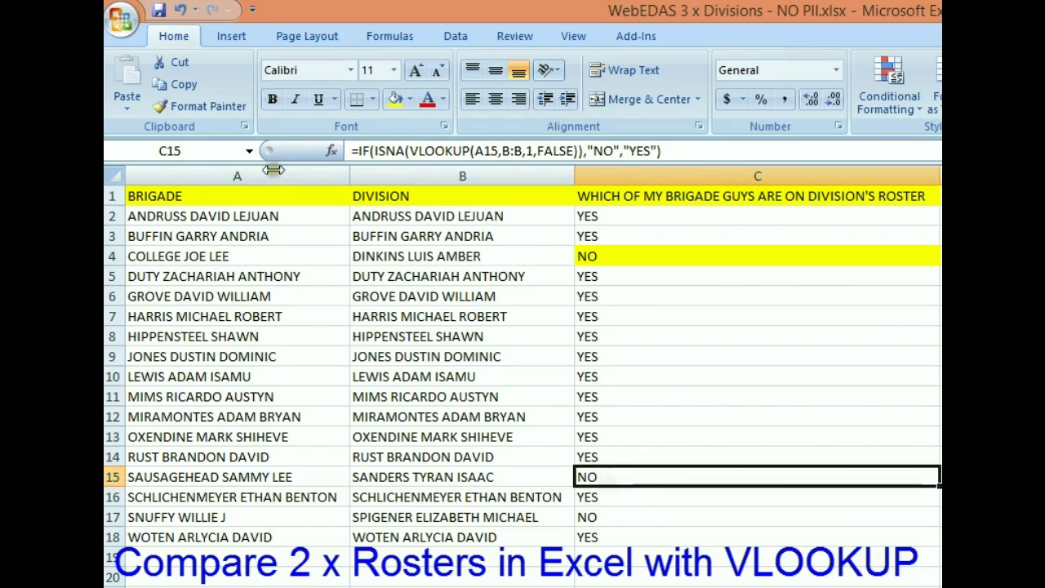
pyautogui.click(395, 98)
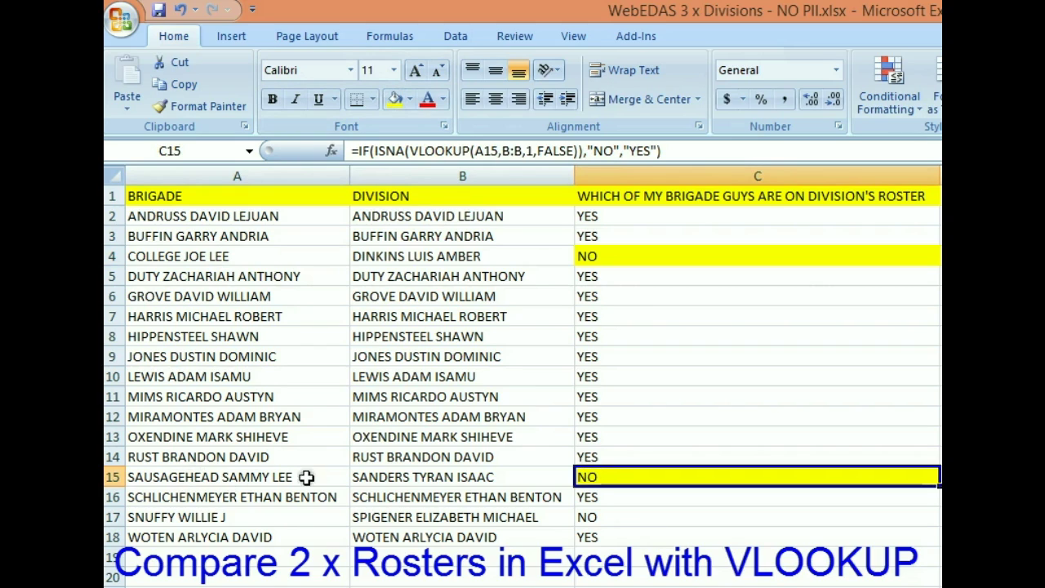
pyautogui.click(629, 520)
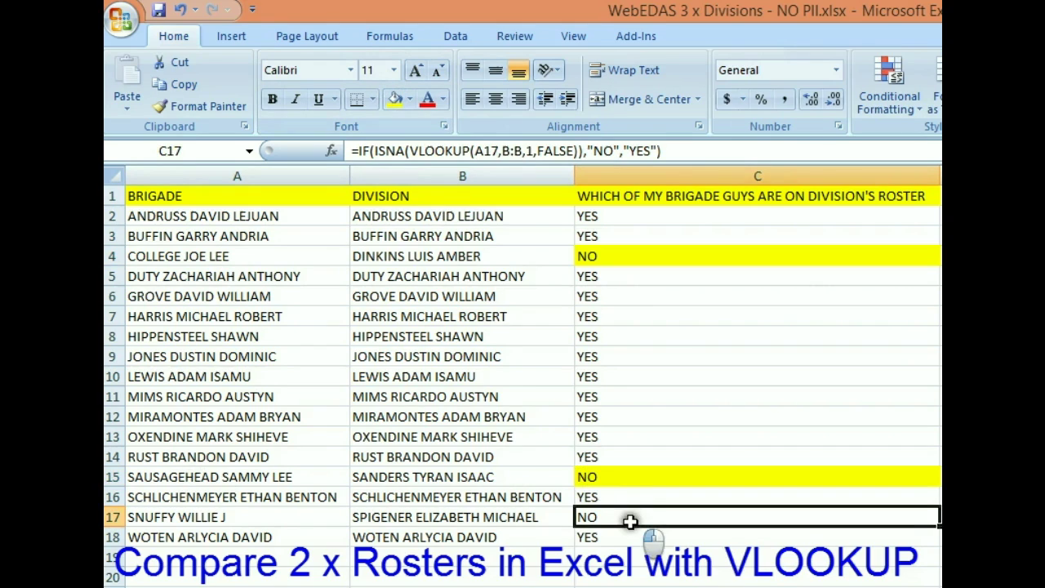
pyautogui.click(399, 96)
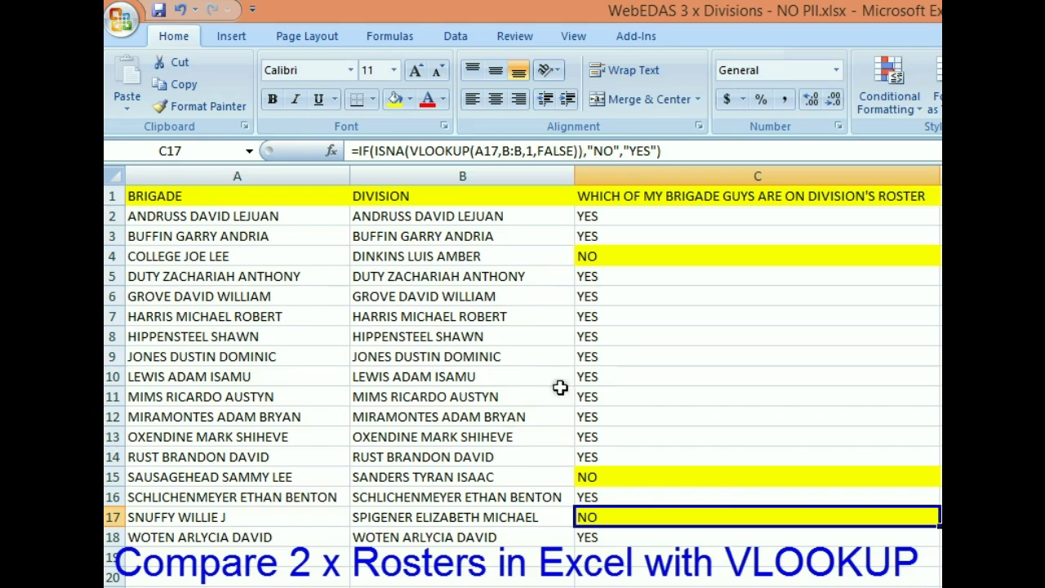
pyautogui.click(645, 173)
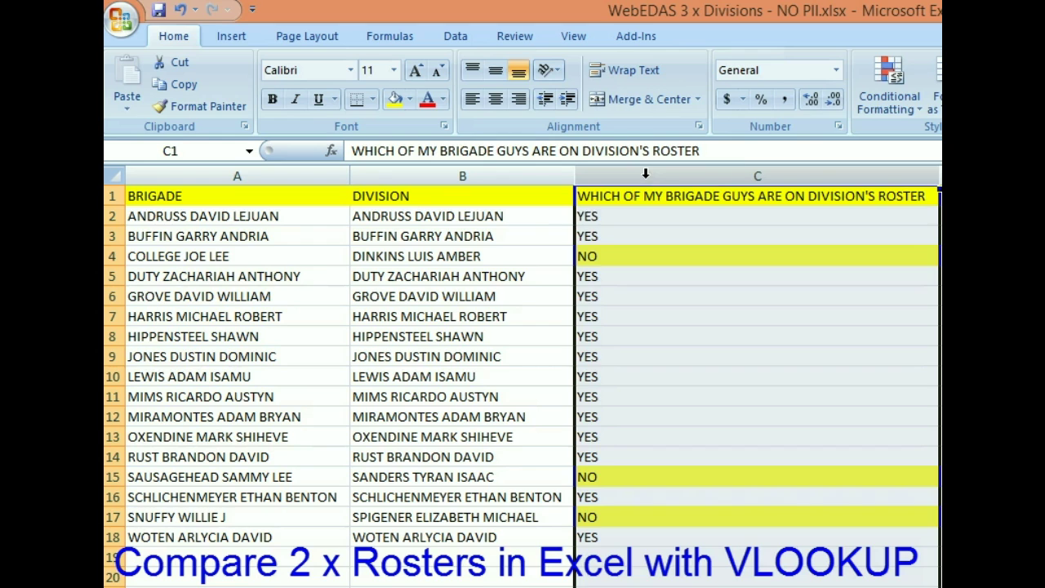
pyautogui.click(452, 172)
pyautogui.click(272, 166)
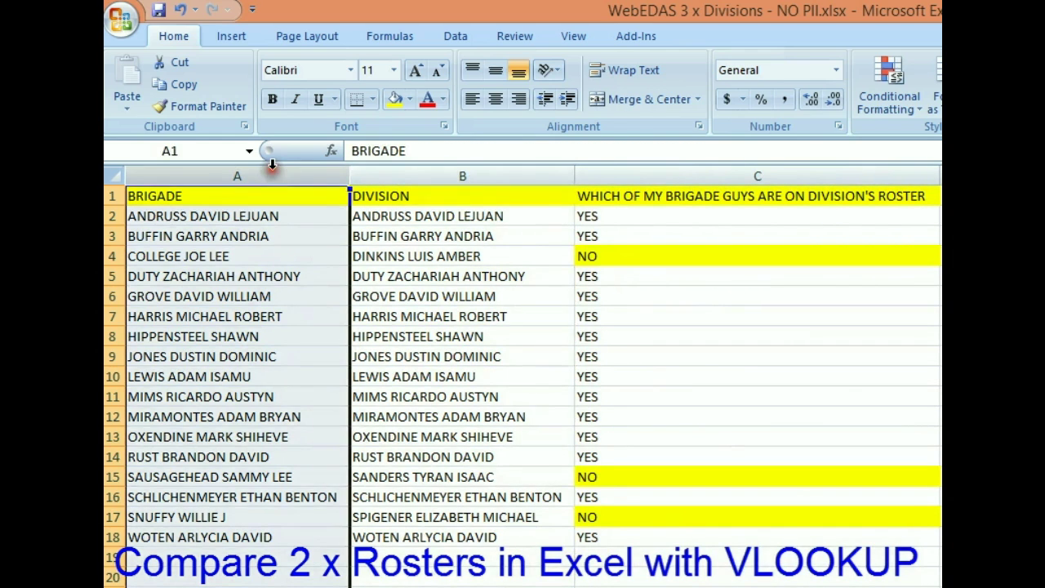
pyautogui.click(413, 174)
pyautogui.click(621, 214)
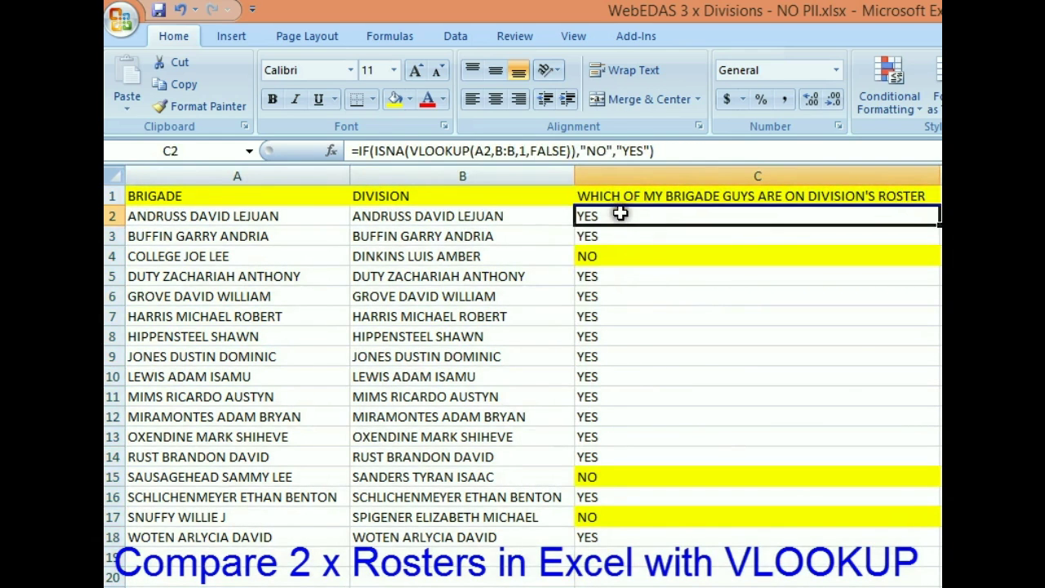